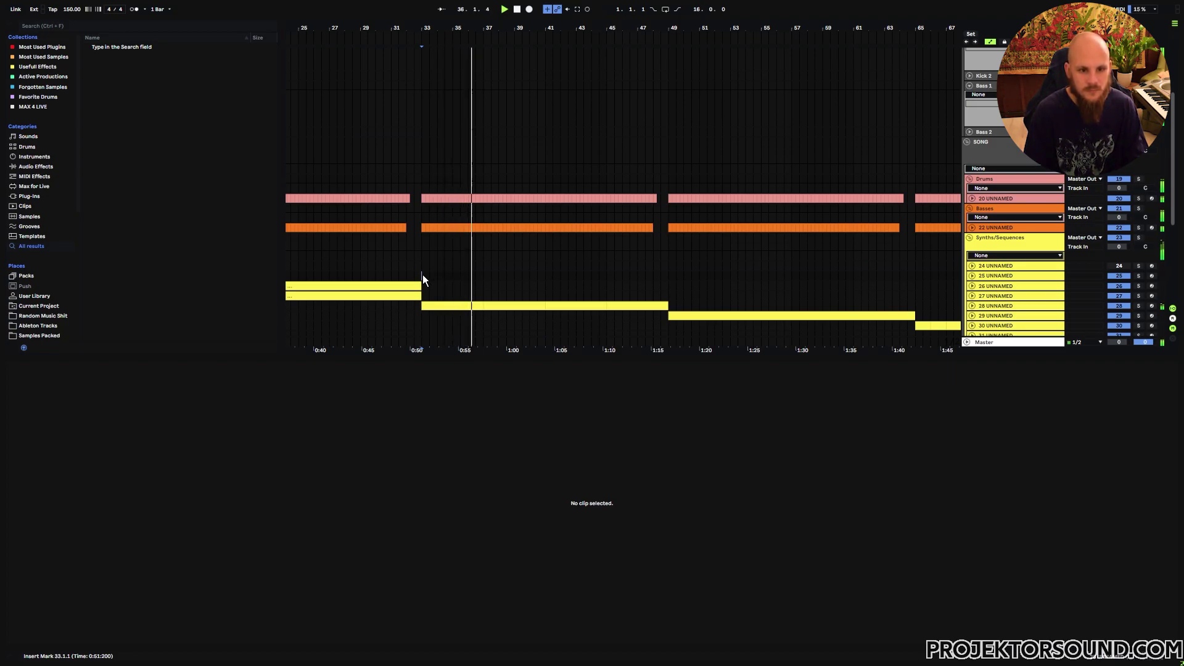
- Examine the Serum patch on track 28, from envelope 1 to the effects rack
left_click_drag(450, 357, 456, 543)
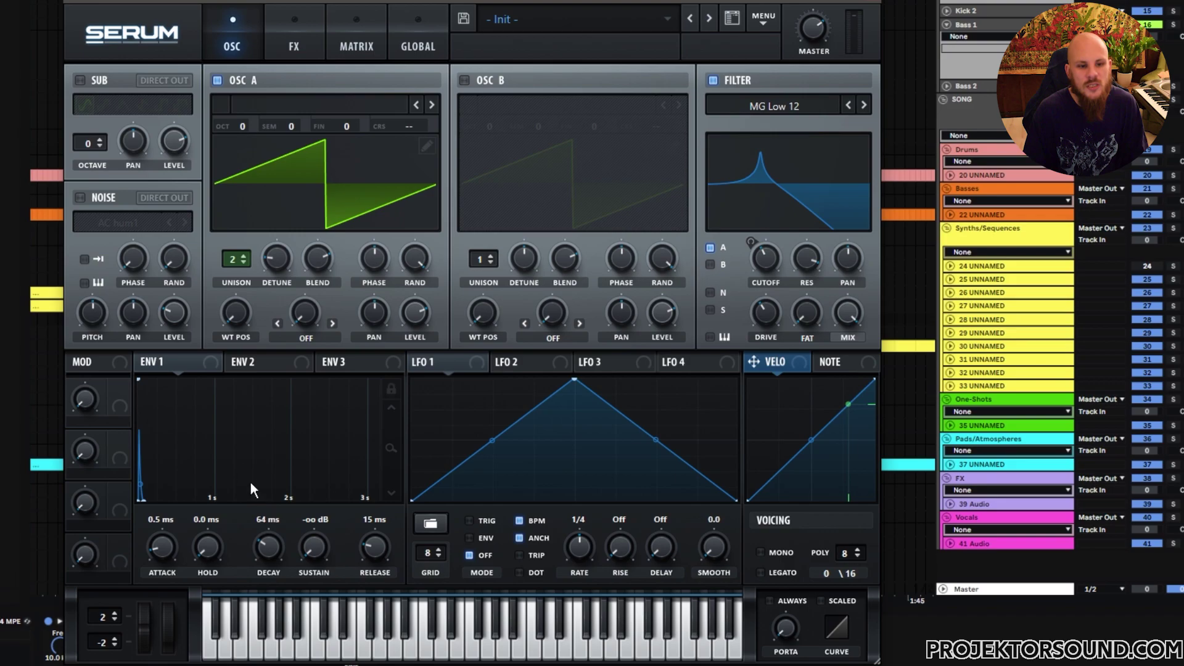
left_click(183, 363)
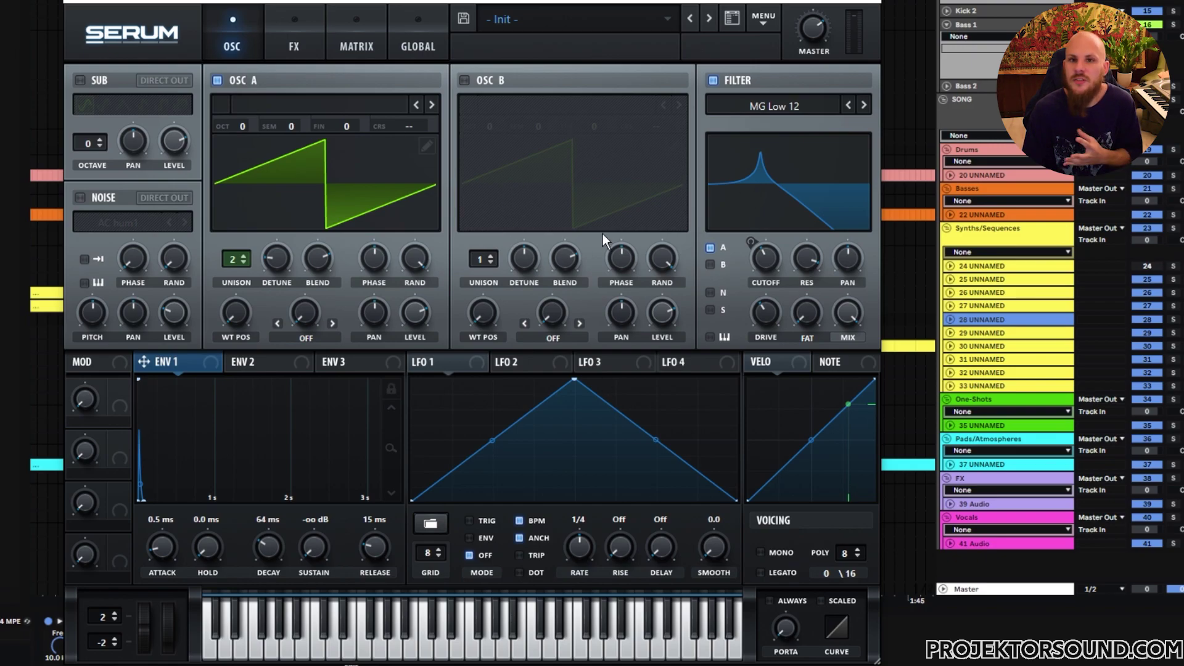
left_click(322, 48)
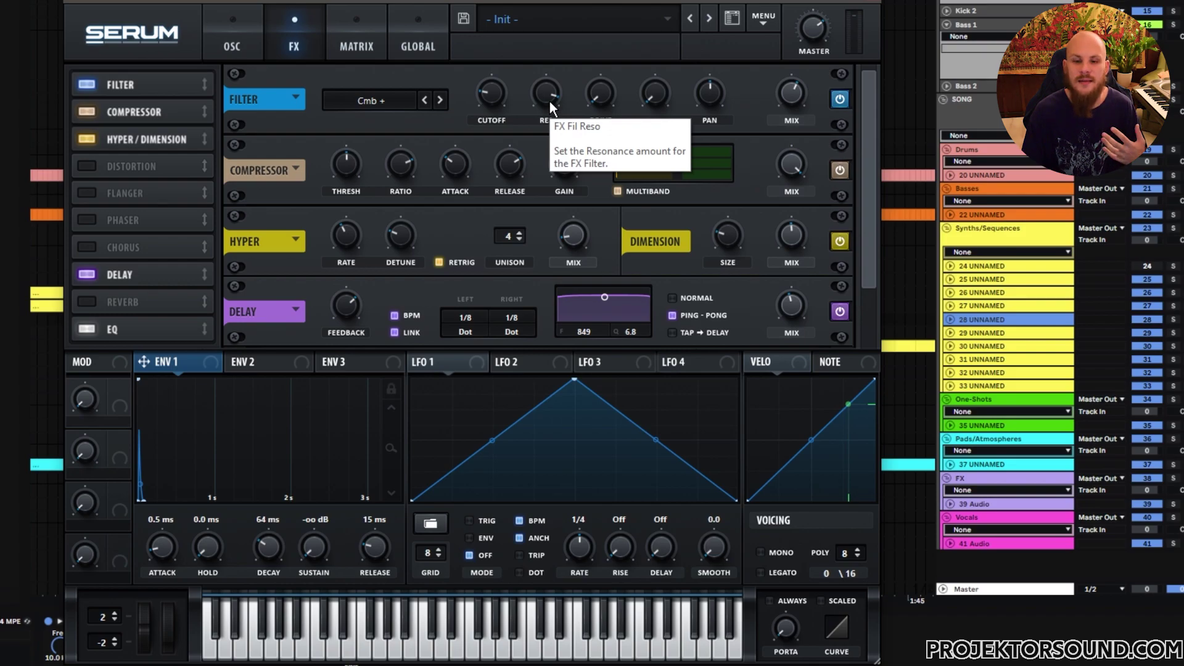
- Compare the sound with and without the Cmb + filter in Serum's effects rack during playback
left_click(840, 100)
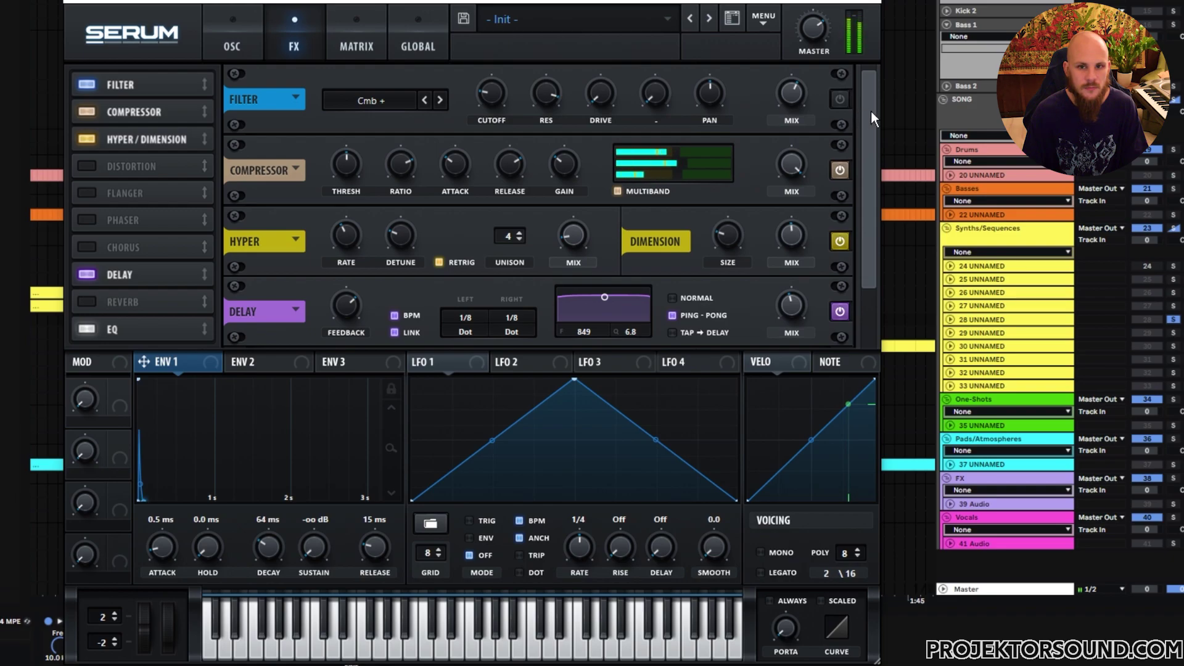
left_click(847, 101)
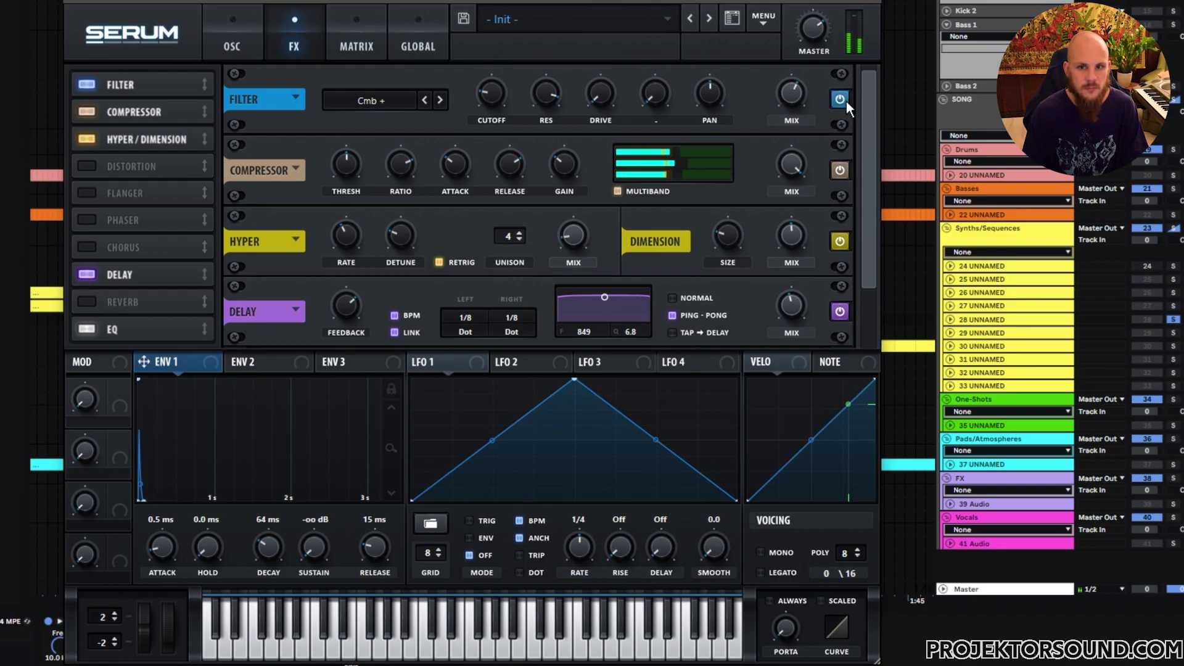
left_click(840, 99)
left_click(840, 99)
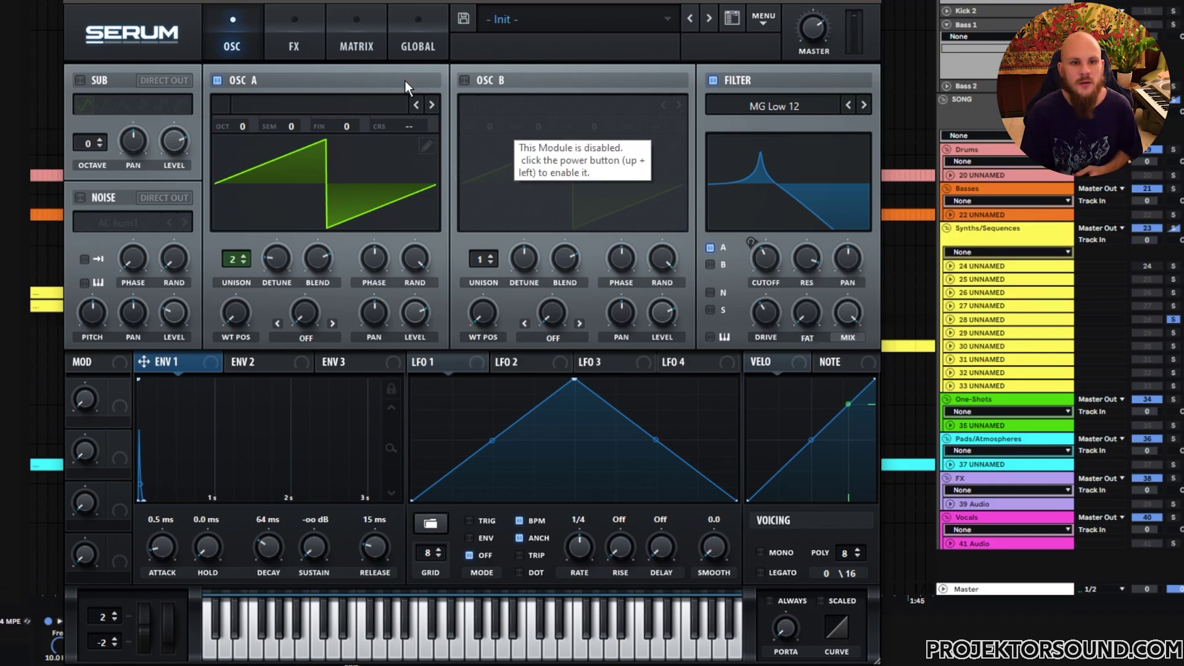
- Review Serum's modulation matrix, oscillator page and the available filter type categories, keeping the MG Low 12 filter
left_click(356, 47)
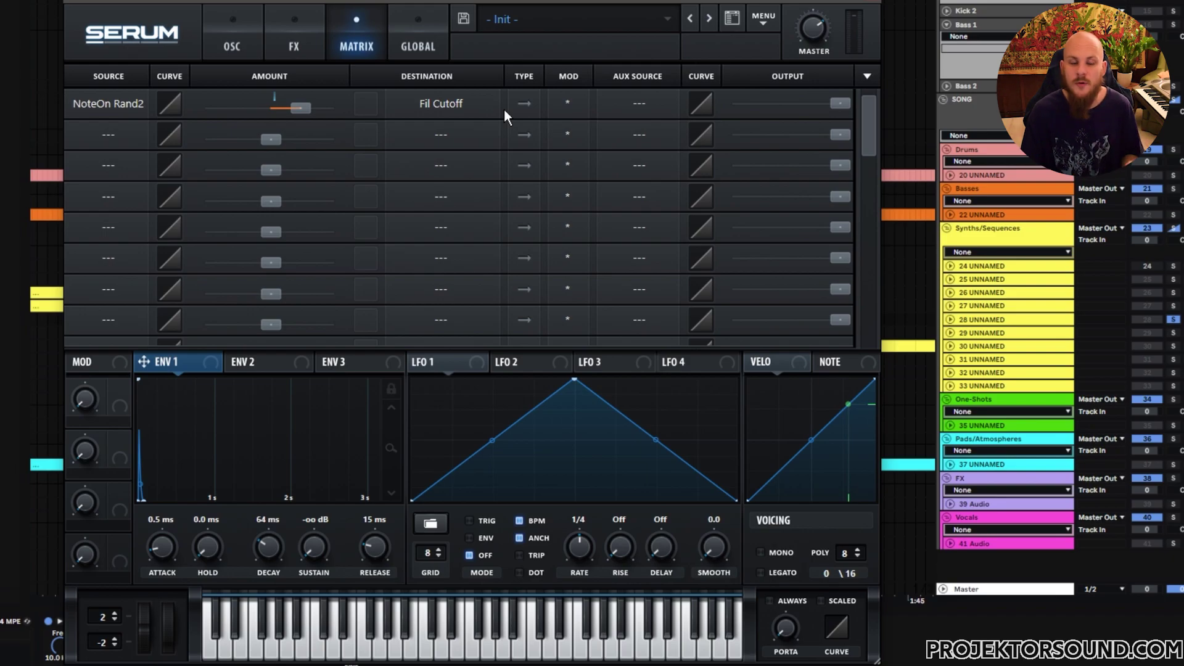
left_click(254, 51)
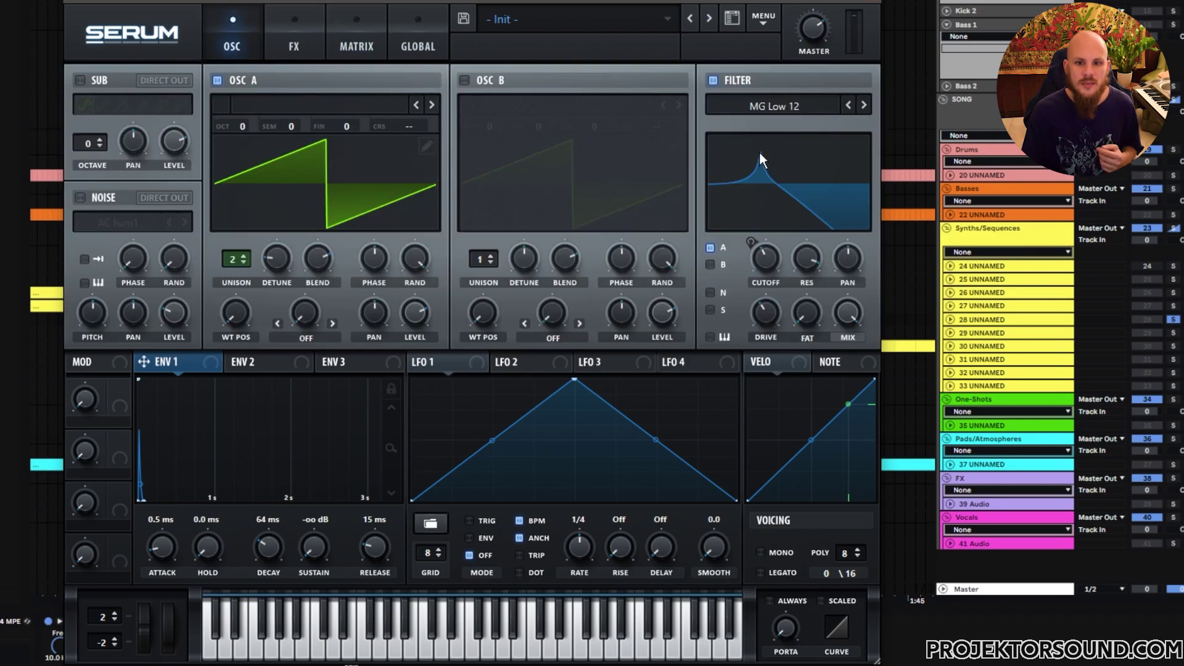
left_click(295, 48)
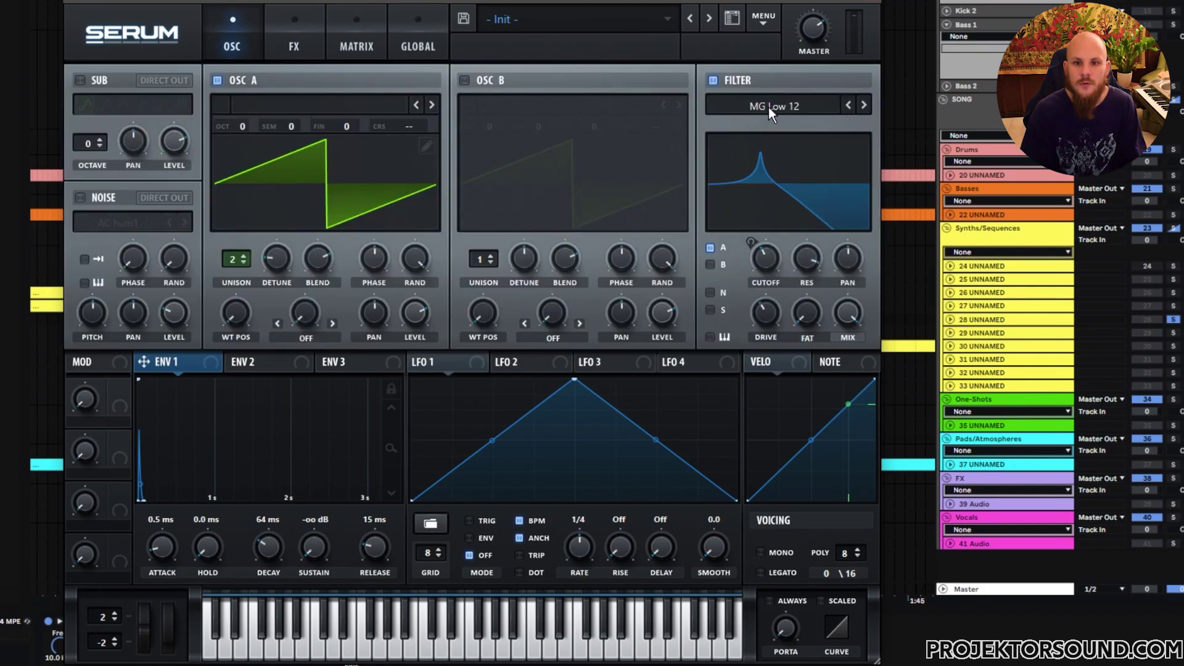
left_click(769, 106)
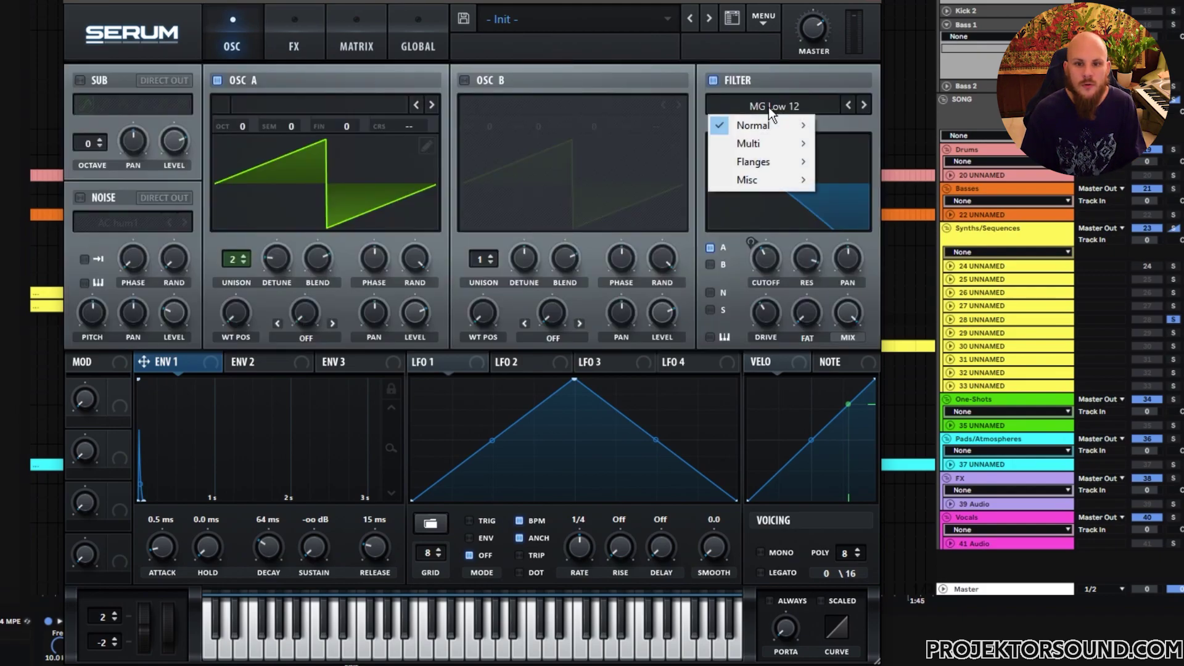
mouse_move(775, 168)
left_click(879, 163)
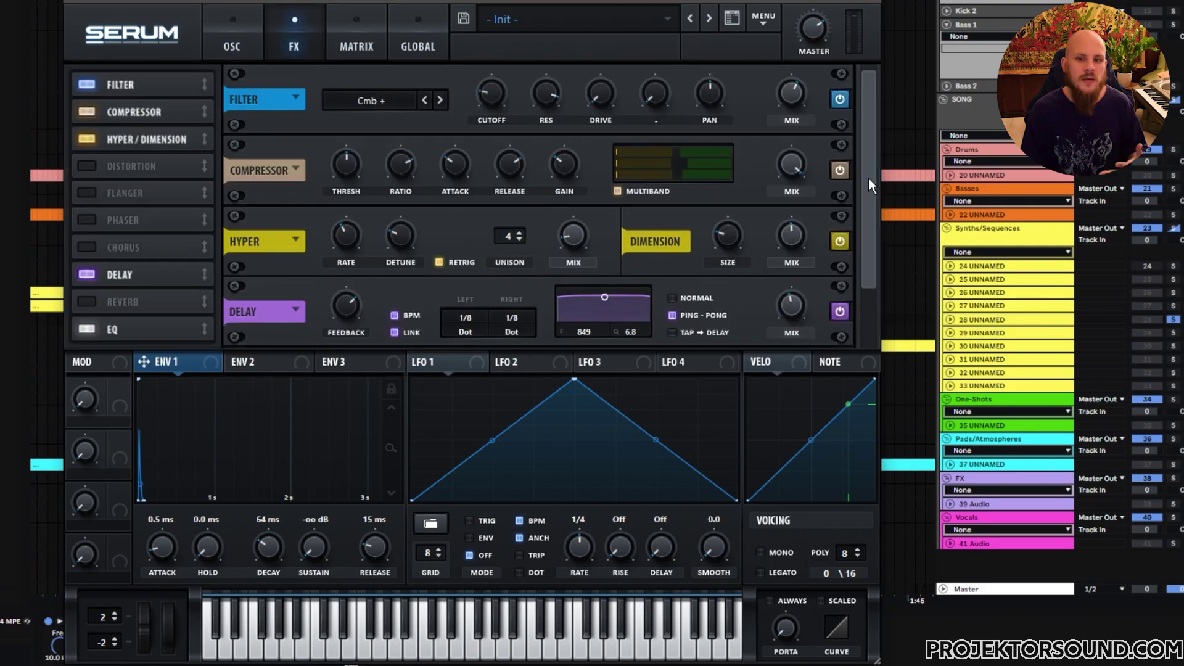
- Try a higher Q on the low band of Serum's effects EQ and restore it
left_click_drag(868, 179, 863, 246)
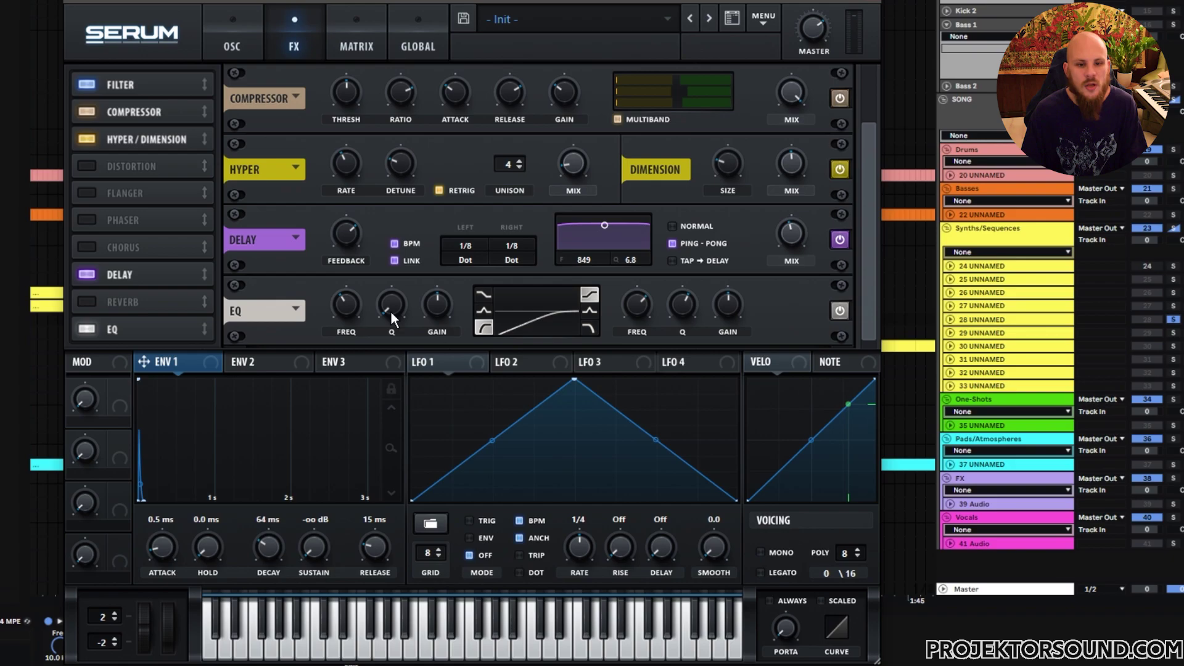
left_click_drag(391, 312, 416, 247)
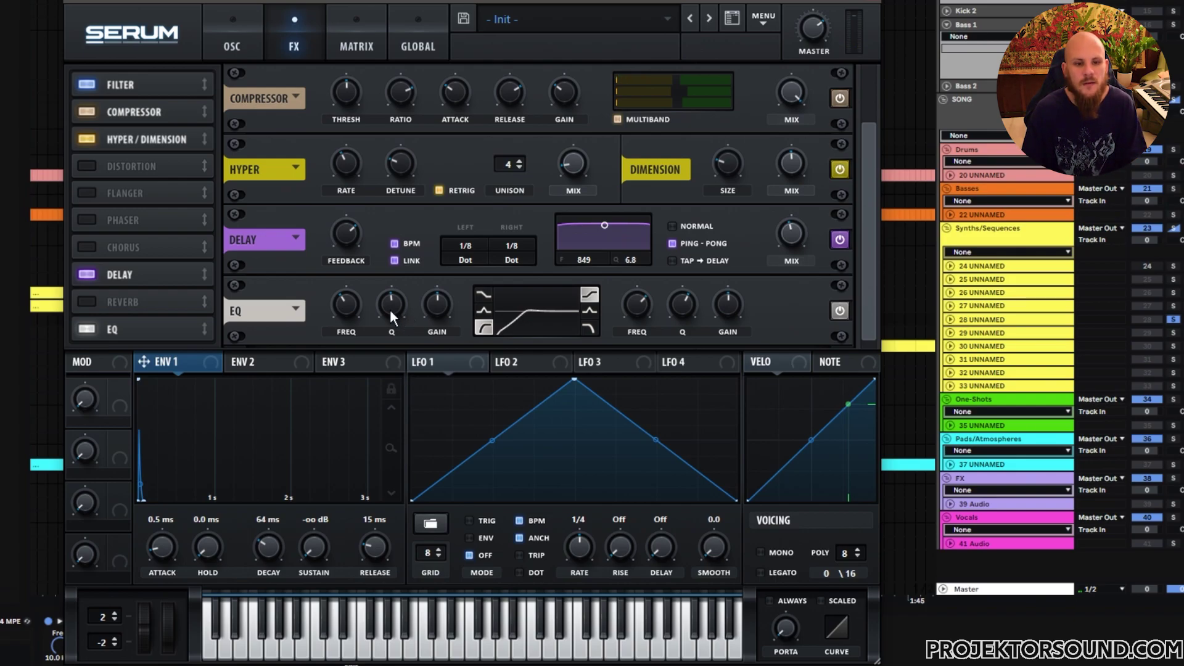
left_click_drag(392, 304, 392, 346)
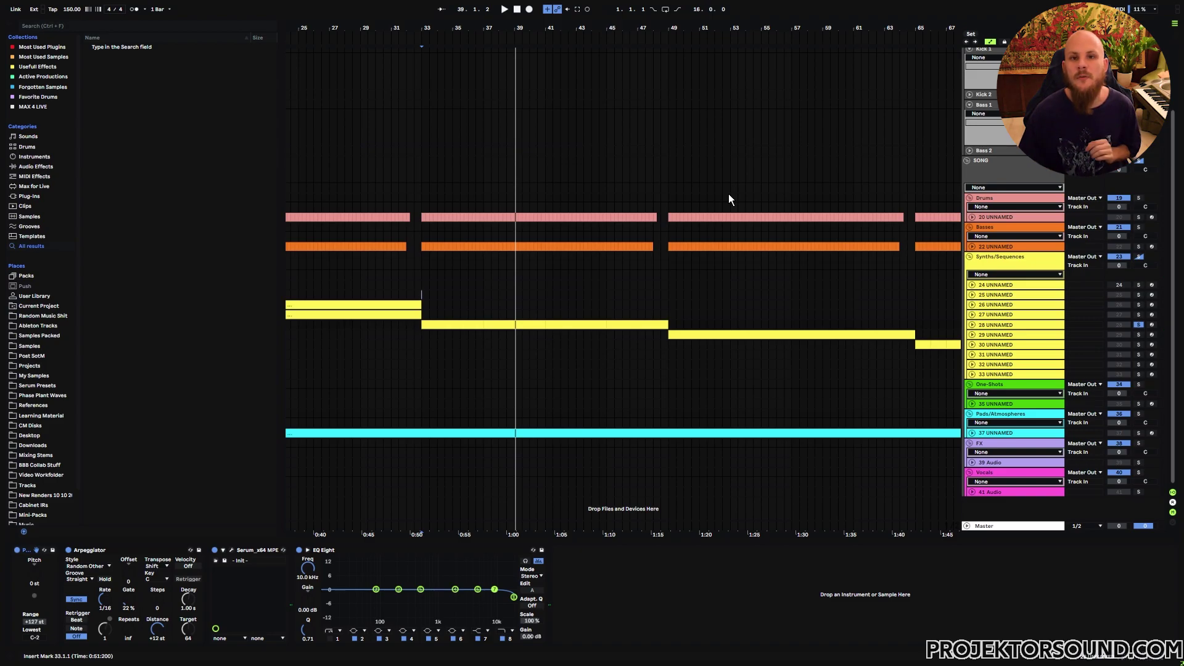
- Unfold track 28 and examine the notes of its bar 33 clip in an enlarged piano roll
left_click(971, 325)
left_click(691, 349)
left_click_drag(425, 352, 488, 352)
left_click(445, 325)
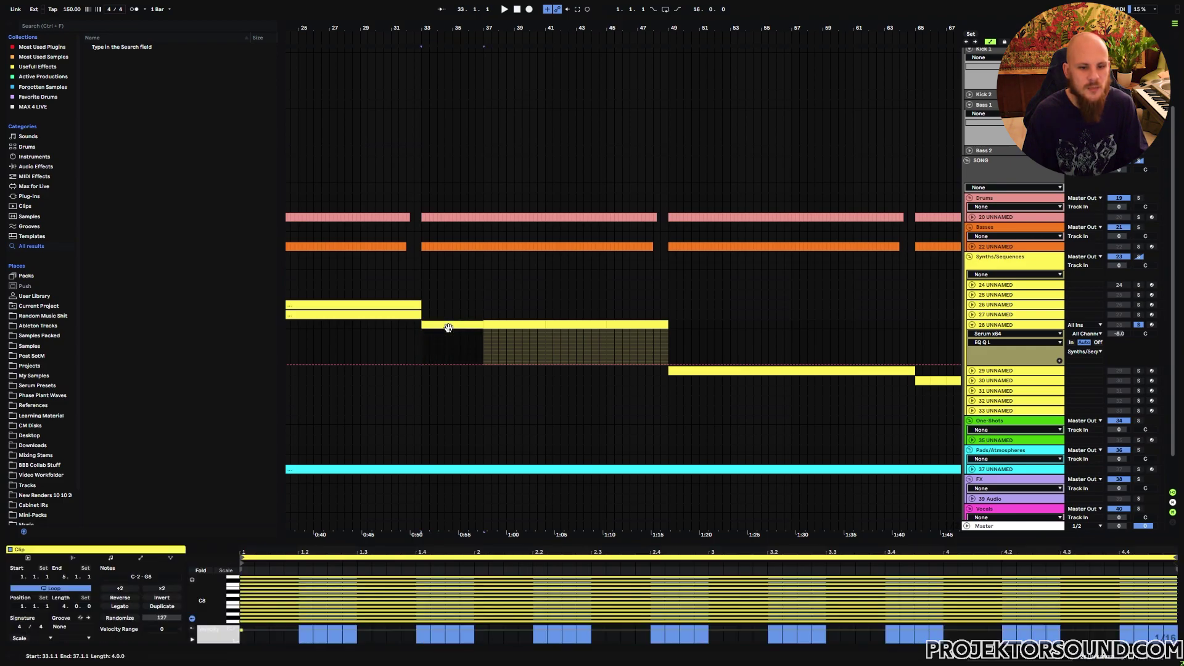
left_click_drag(538, 467, 553, 33)
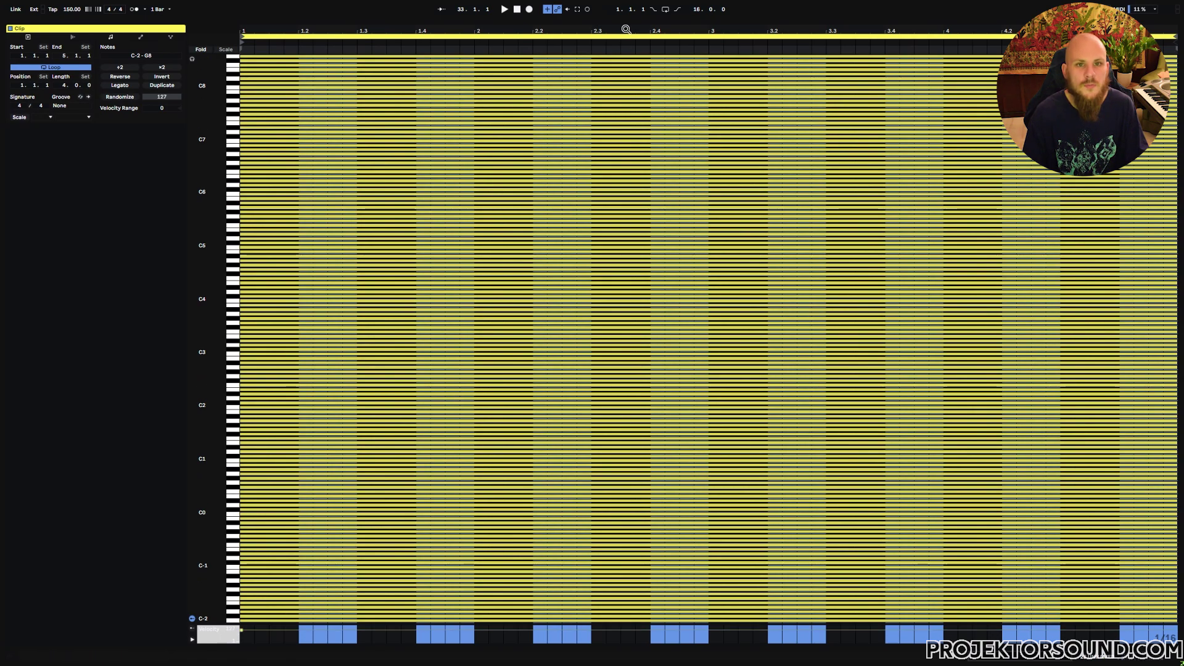
left_click_drag(629, 19, 644, 543)
key("shift+Tab")
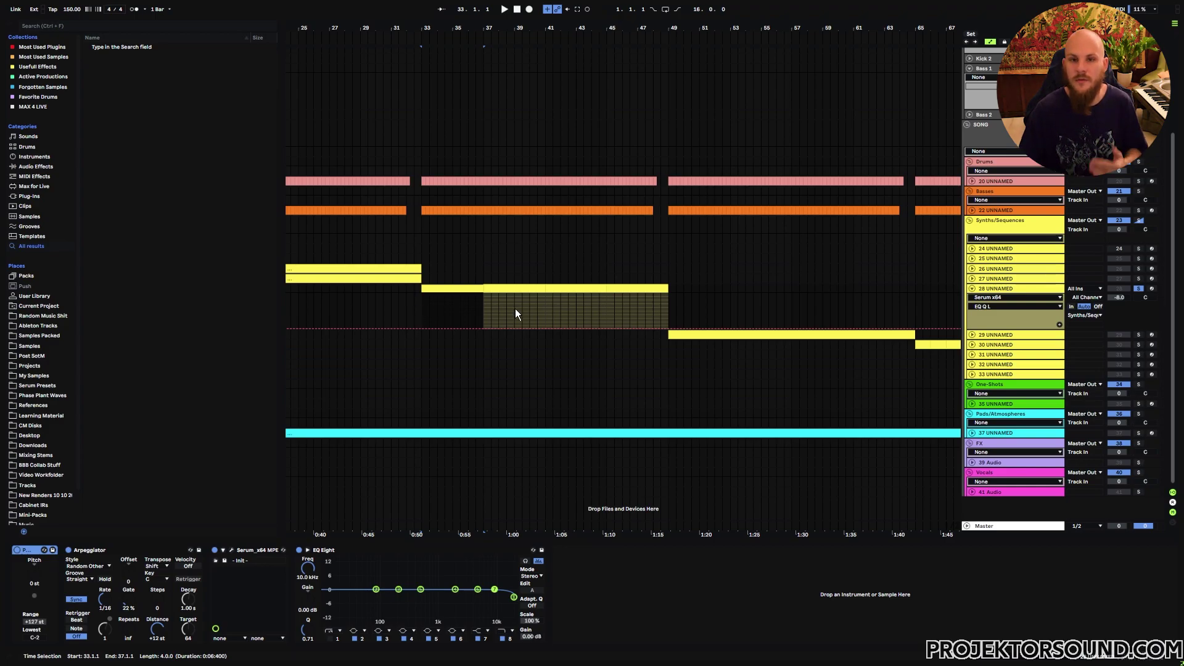
- Check the effects filter's cutoff value in Serum on track 28
left_click(232, 551)
left_click(482, 121)
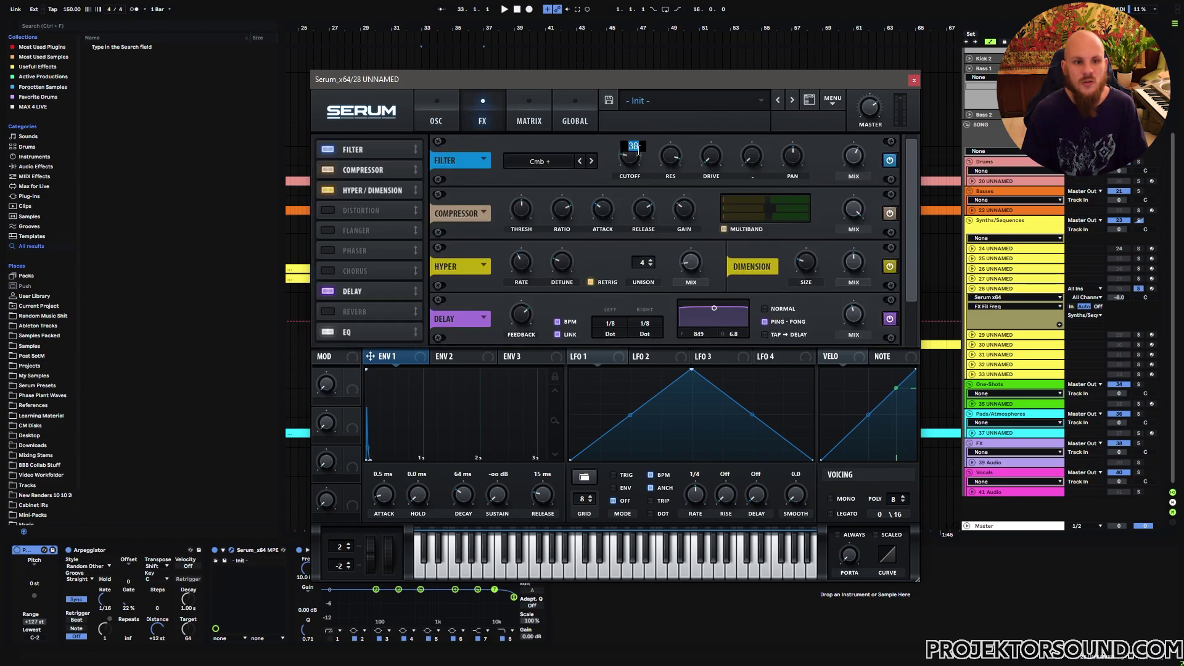
left_click(1005, 292)
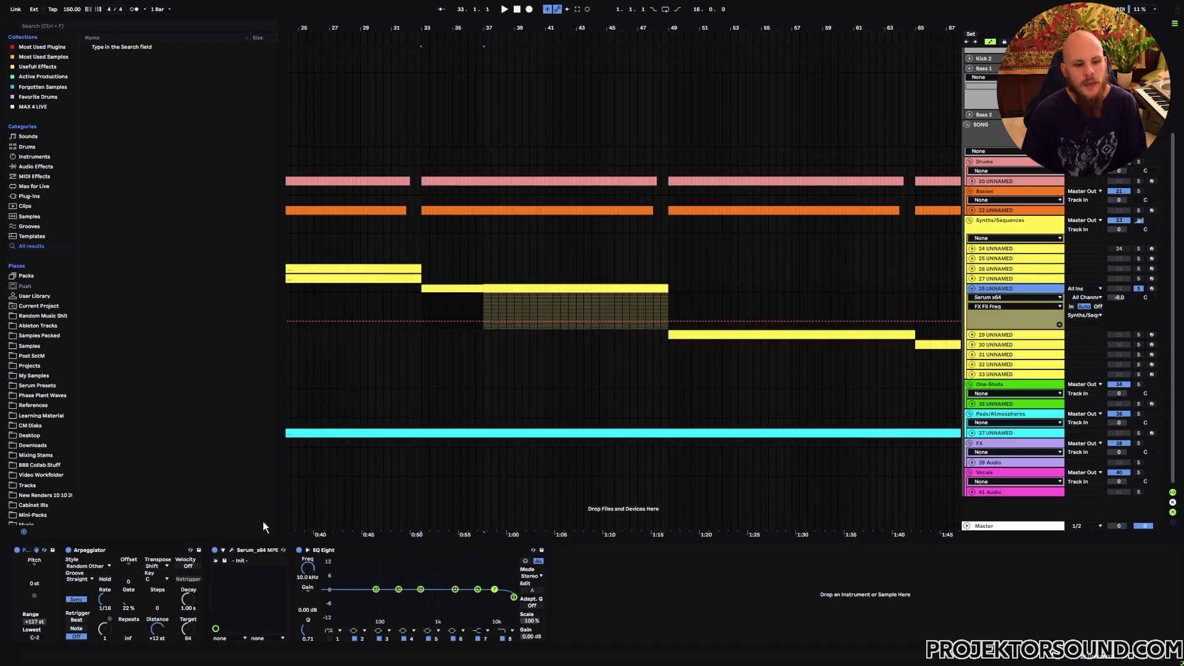
left_click(232, 551)
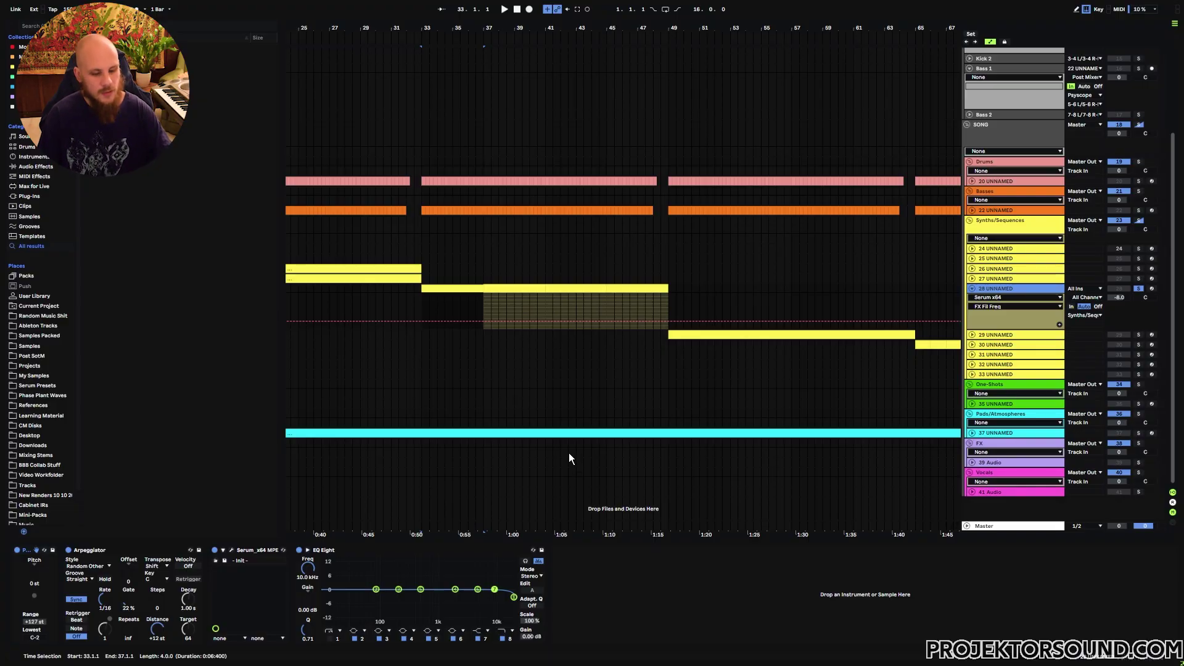
- Insert a new MIDI track below track 28 and load the Vital synth on it
key("ctrl+shift+t")
right_click(520, 359)
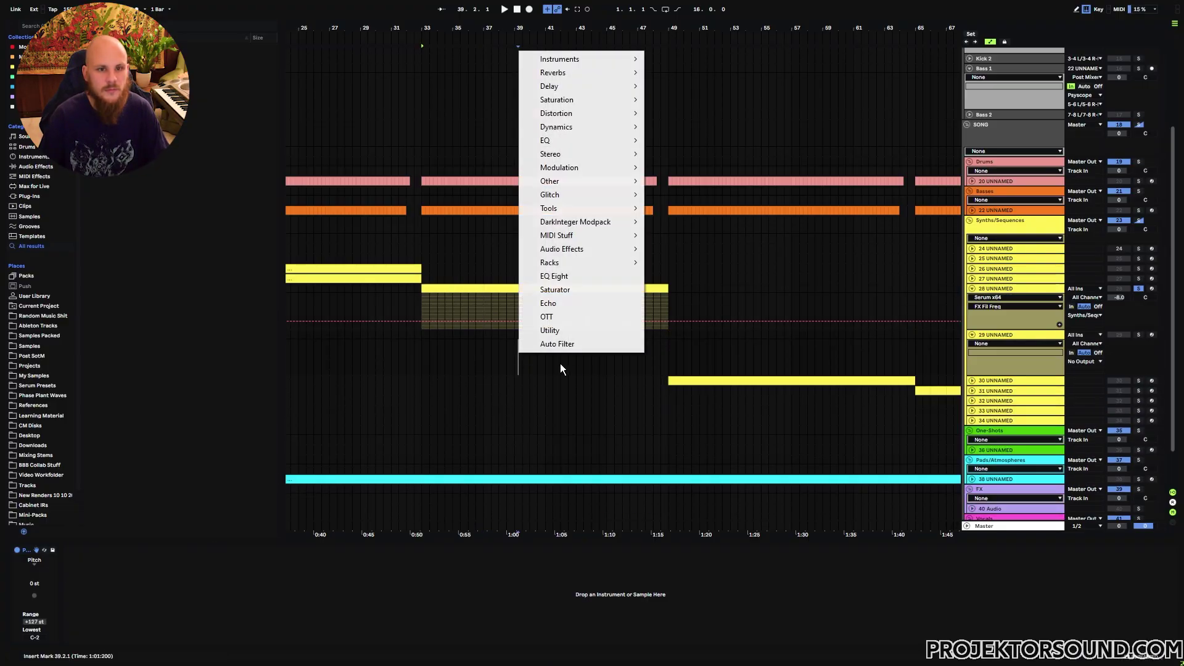
mouse_move(558, 59)
left_click(699, 75)
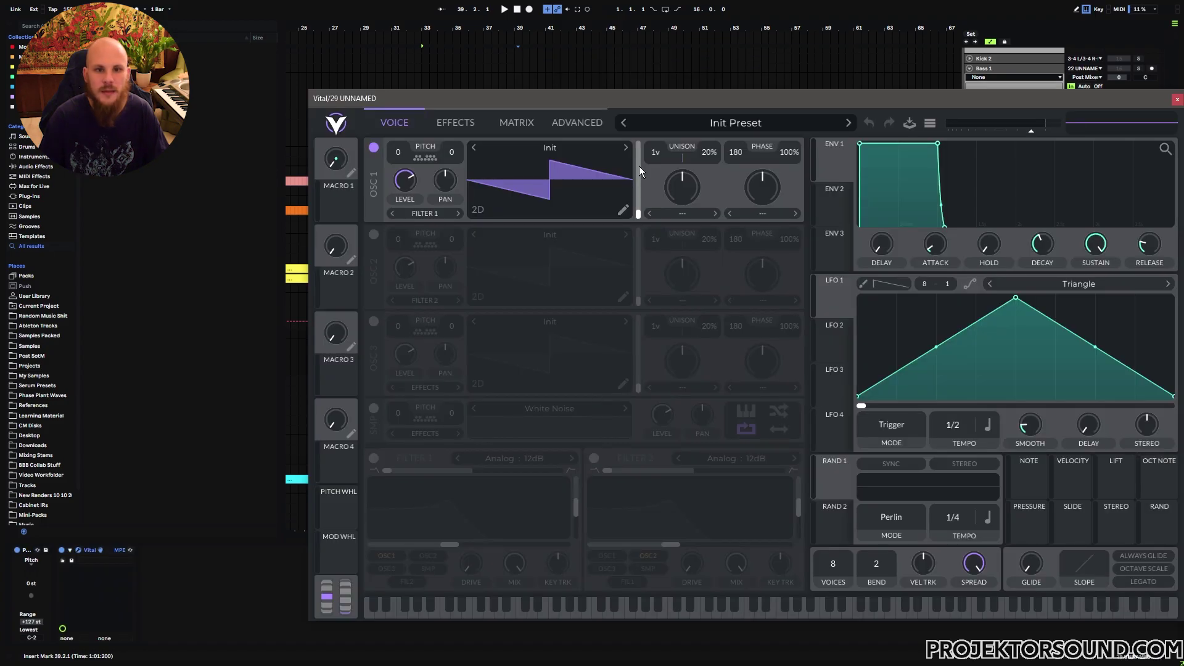
left_click(1177, 100)
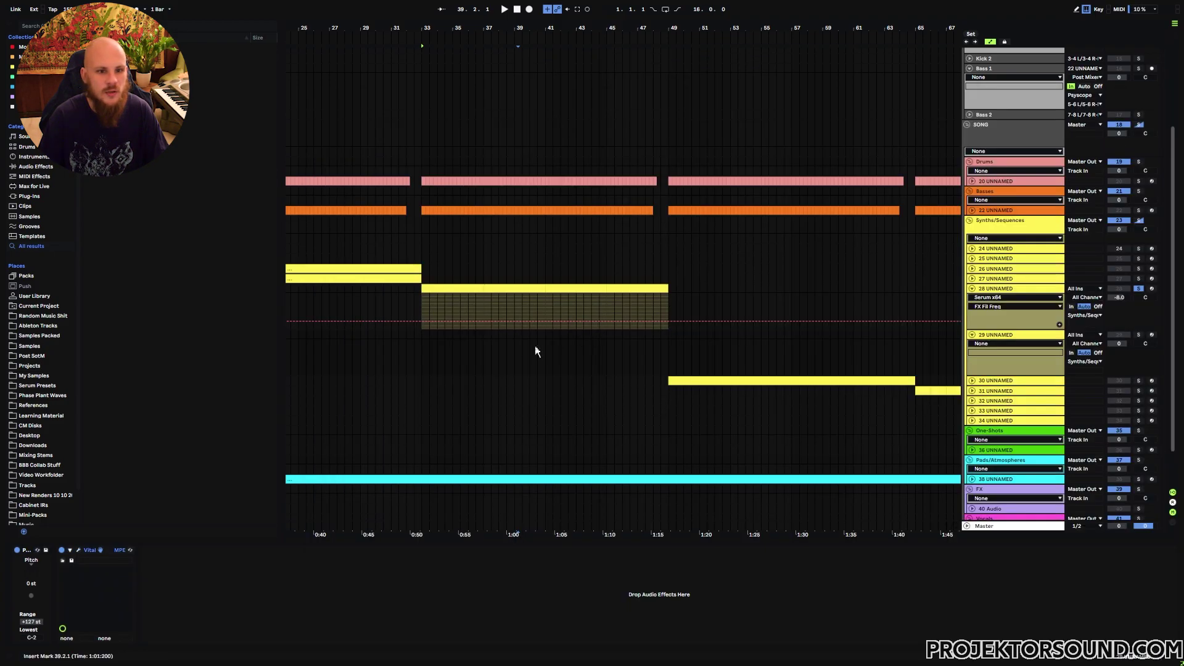
- Copy track 28's clips from bar 33 to bar 49 onto track 29, starting at bar 33
right_click(492, 353)
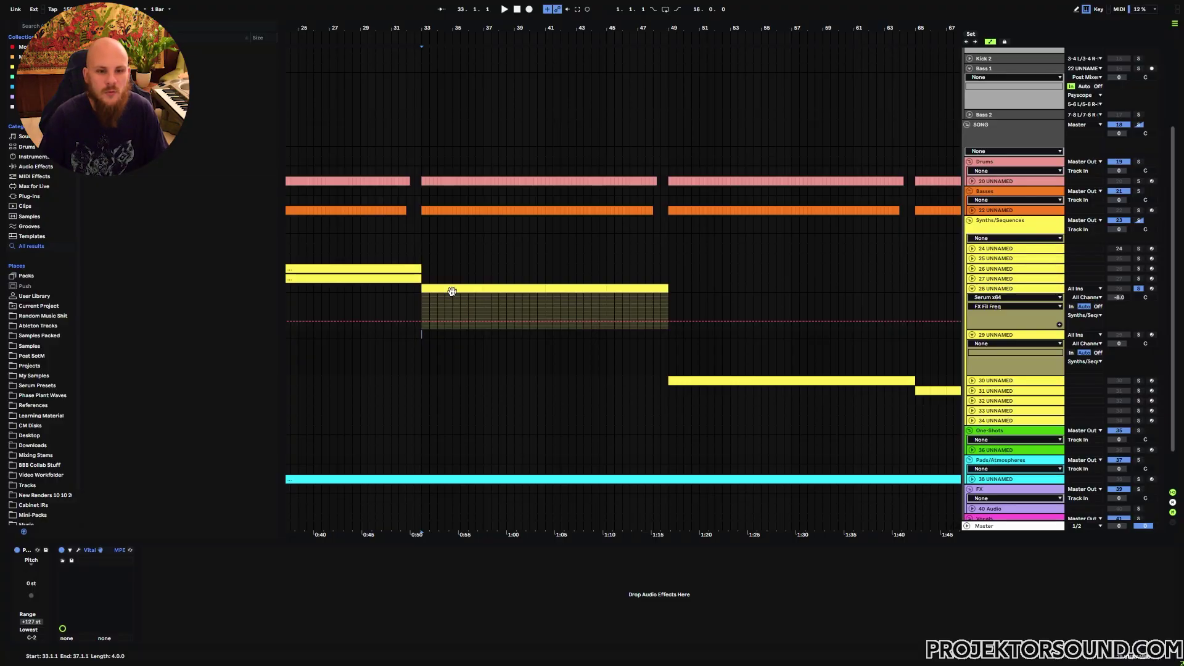
left_click(633, 291)
left_click(636, 290, "shift")
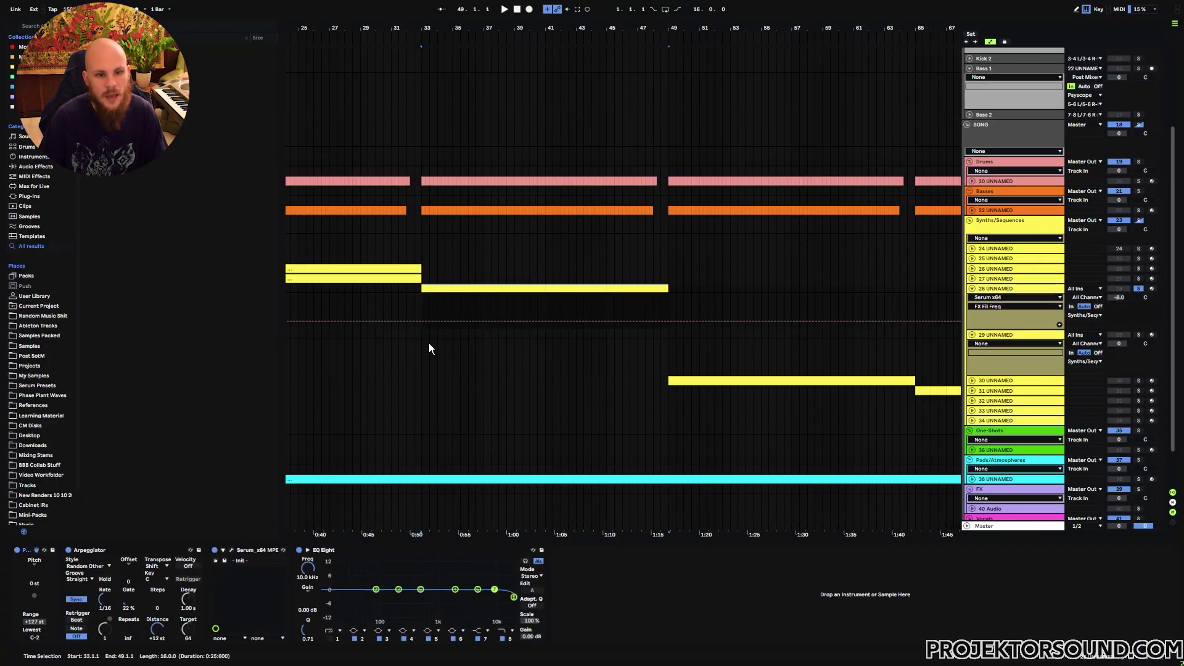
left_click(423, 334)
key("ctrl+v")
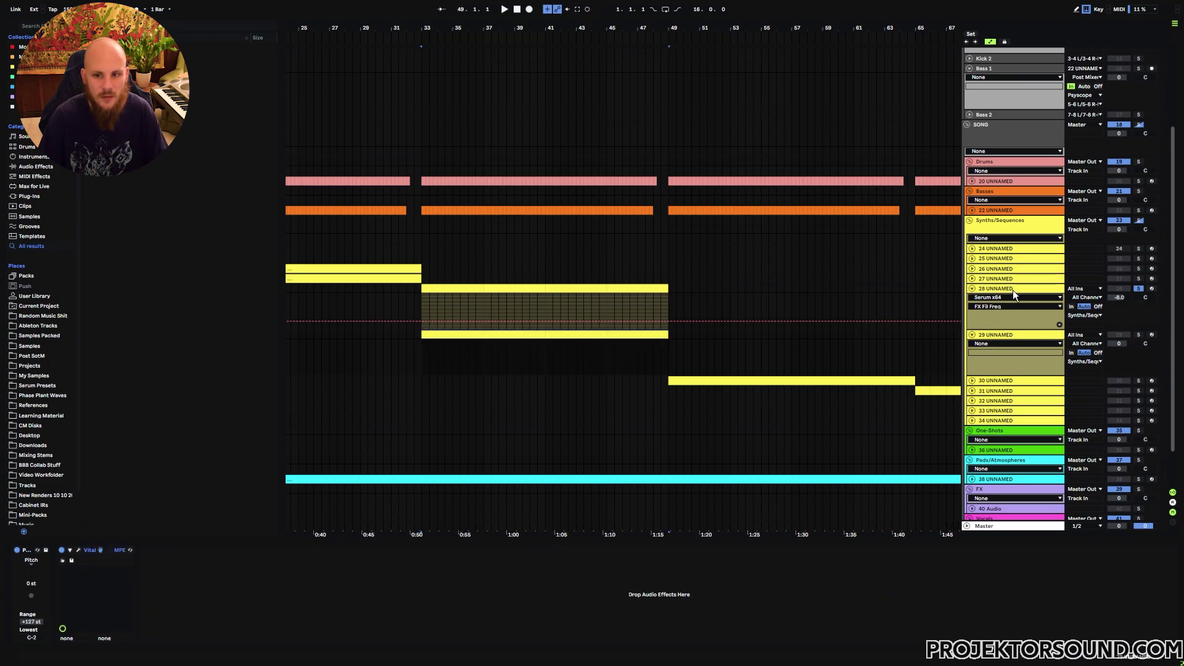
- Copy the Arpeggiator from track 28 to track 29, placing it before Vital
left_click(507, 358)
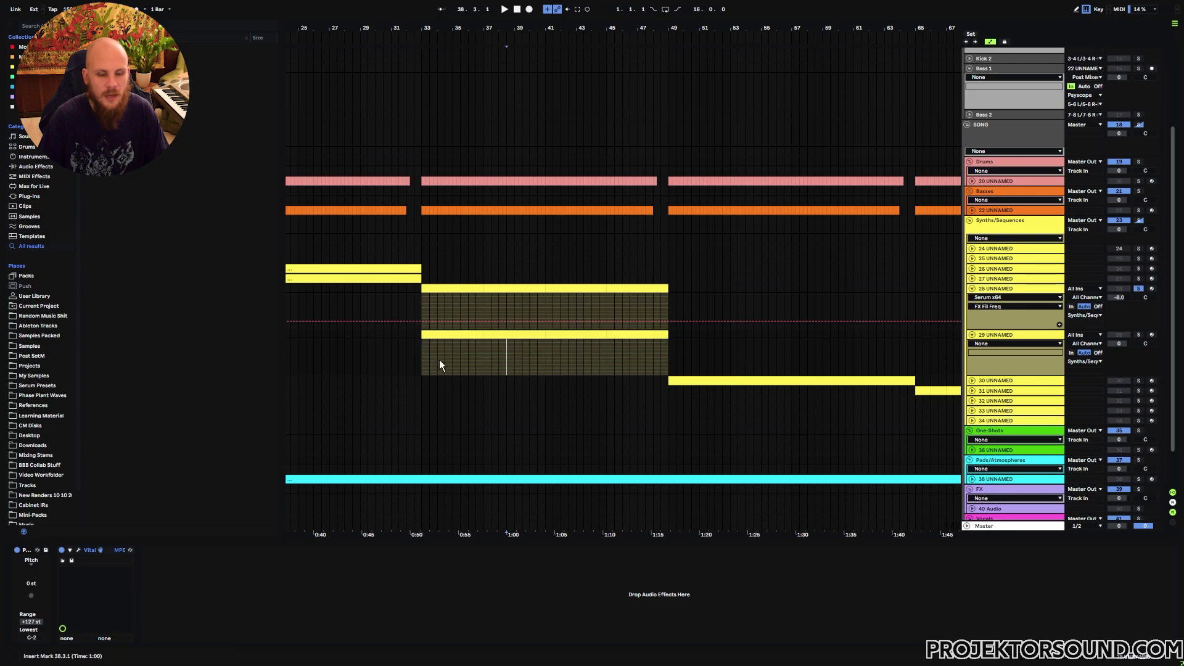
left_click(1012, 286)
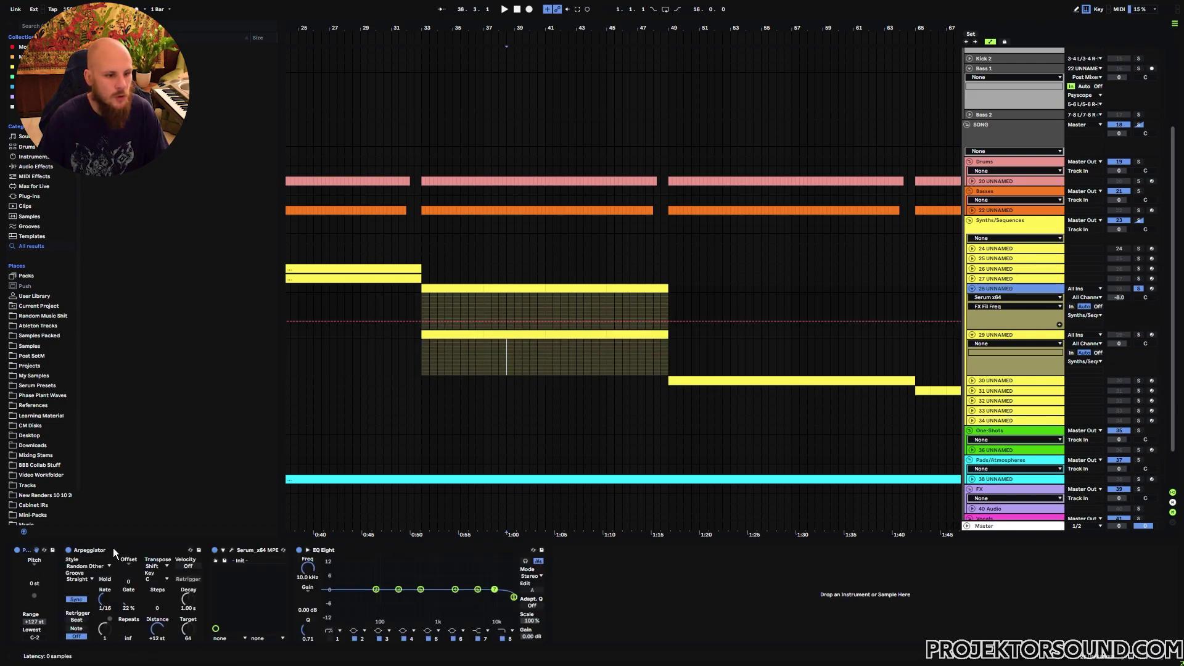
left_click(1014, 335)
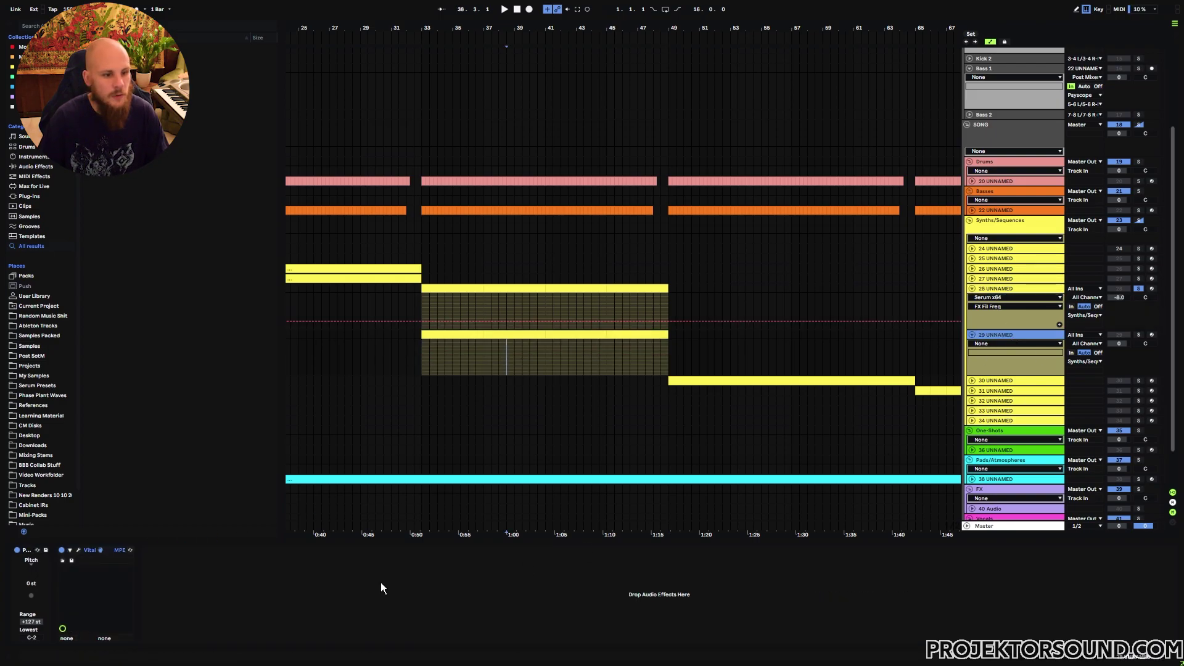
key("ctrl+v")
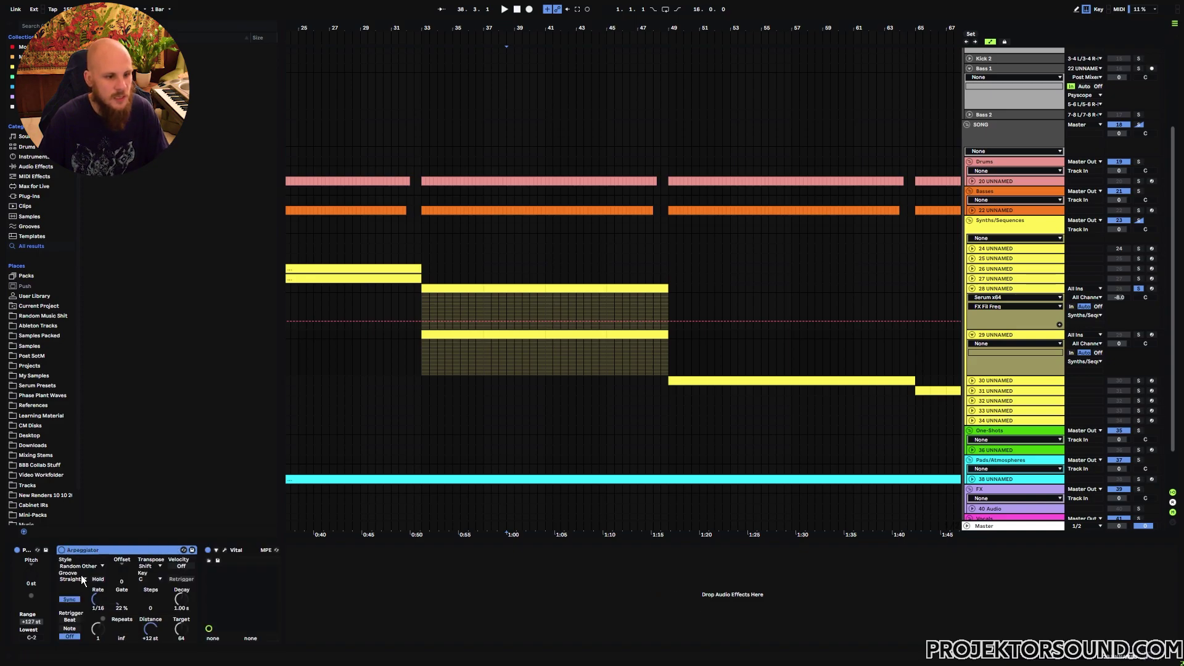
- Shape Vital's envelope 1 as a short pluck with no sustain, and enable Filter 1 with 77.45% resonance
left_click(225, 549)
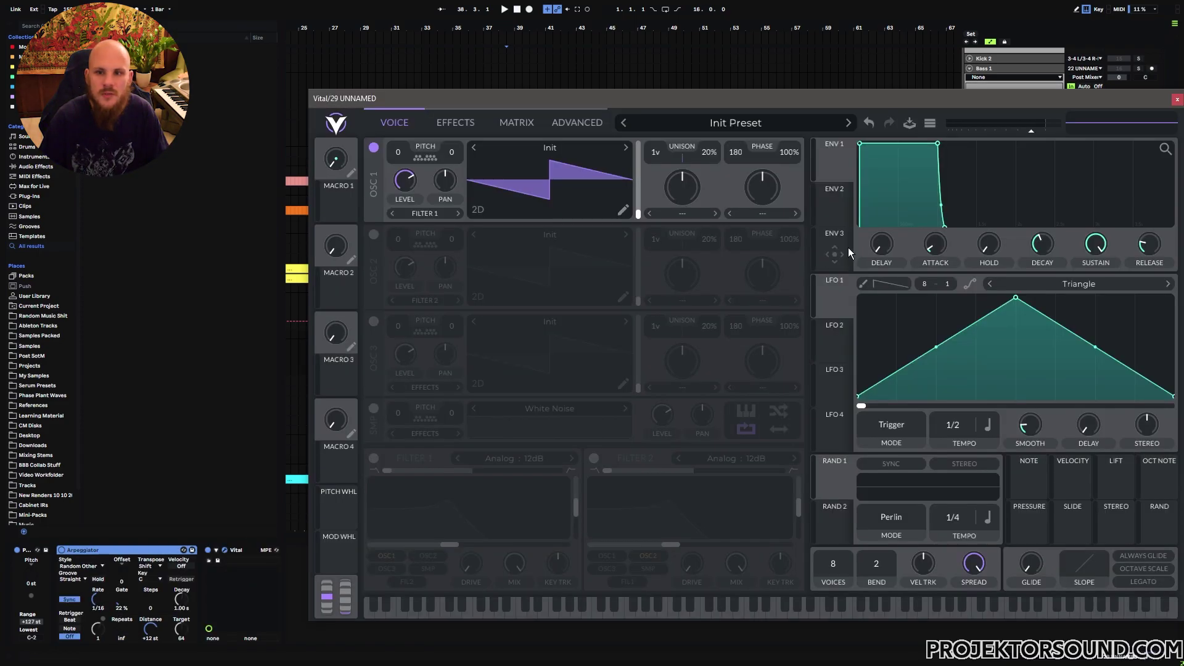
left_click_drag(938, 145, 867, 252)
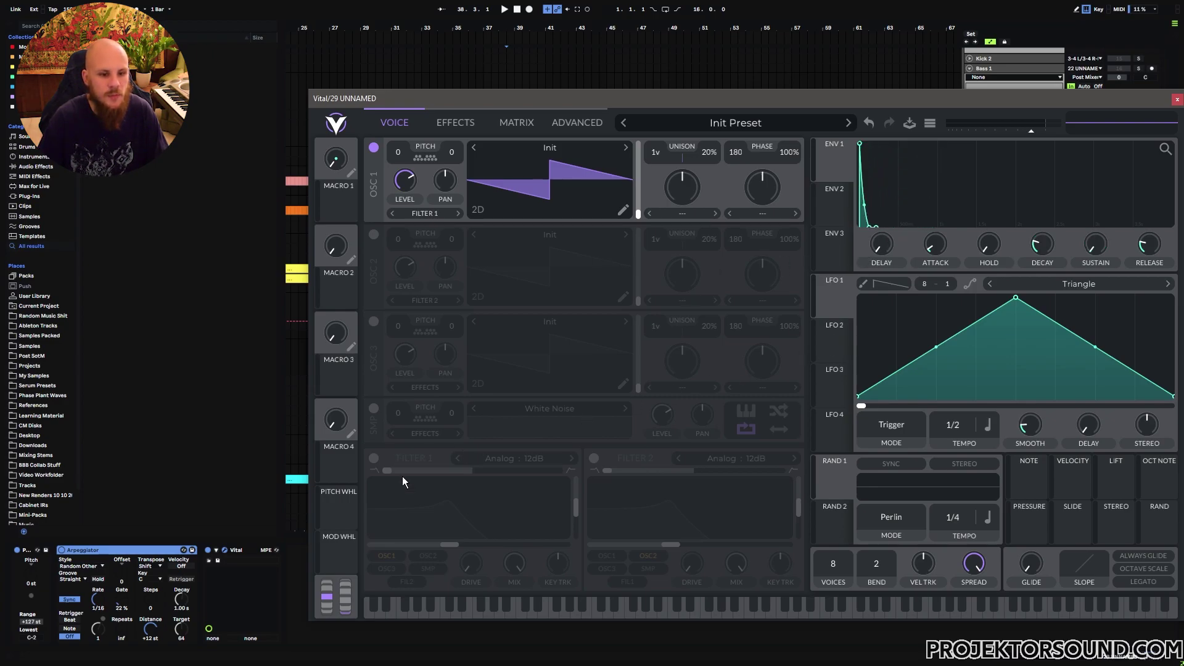
left_click(374, 460)
left_click_drag(576, 510, 579, 489)
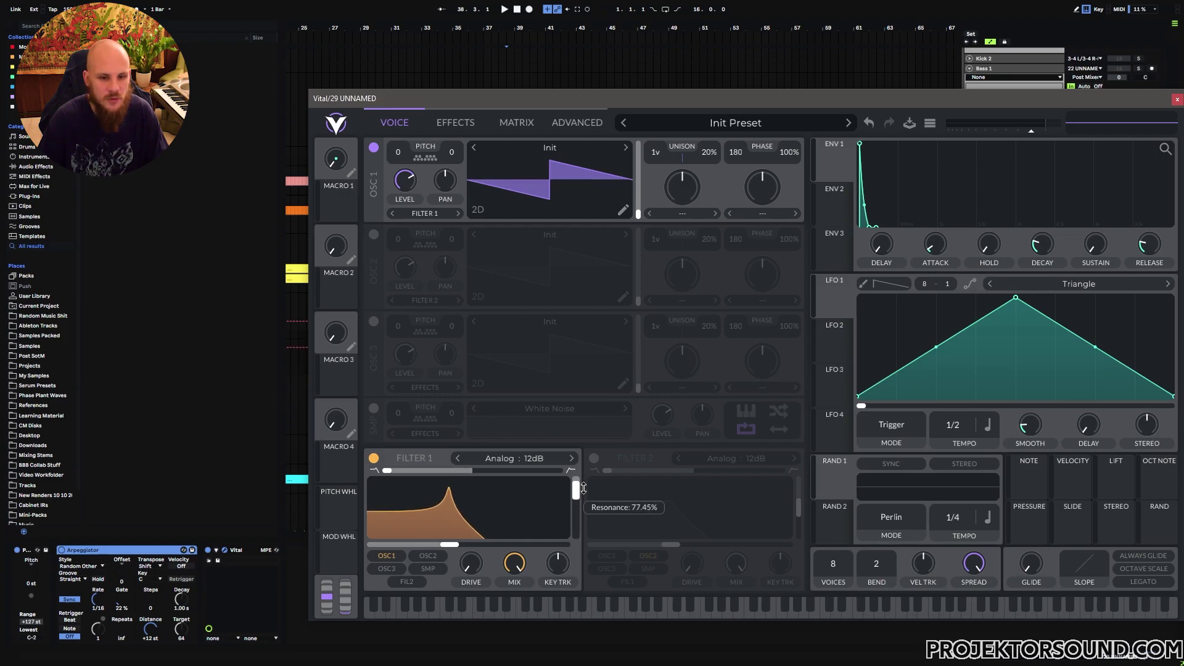
- Enable Filter 2 as a Low High Comb with higher resonance, a centred blend and a cutoff of about 39 Hz
left_click(594, 458)
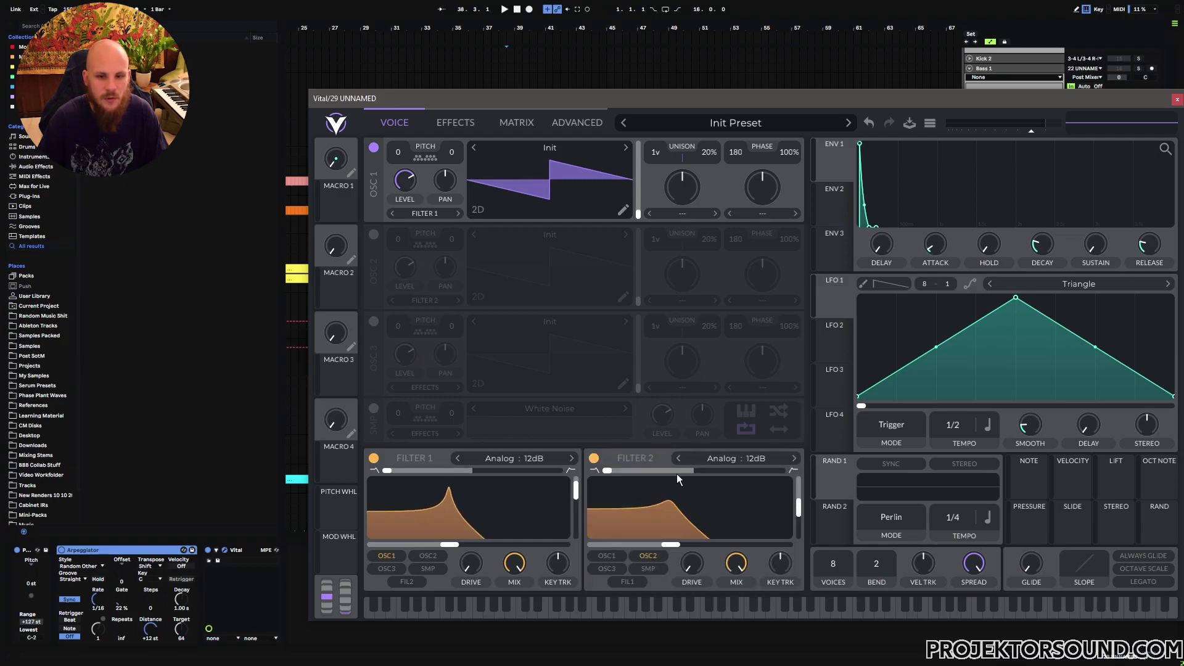
left_click(720, 459)
left_click(831, 575)
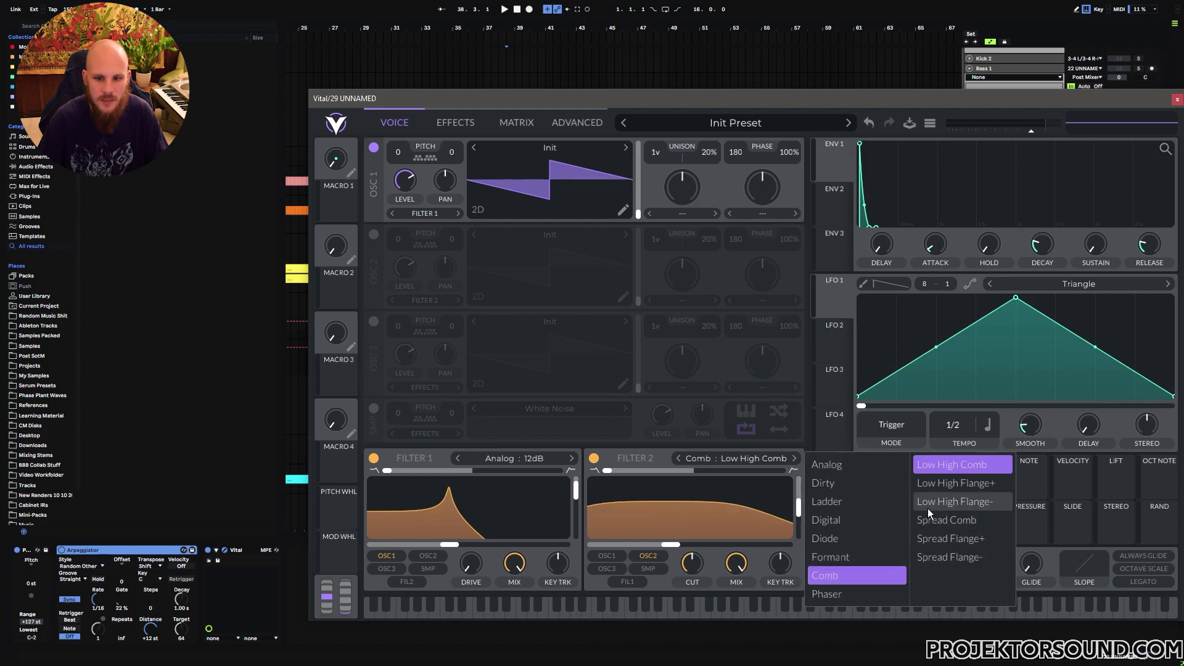
left_click_drag(799, 516, 802, 493)
left_click_drag(620, 472, 695, 479)
left_click_drag(673, 548, 619, 542)
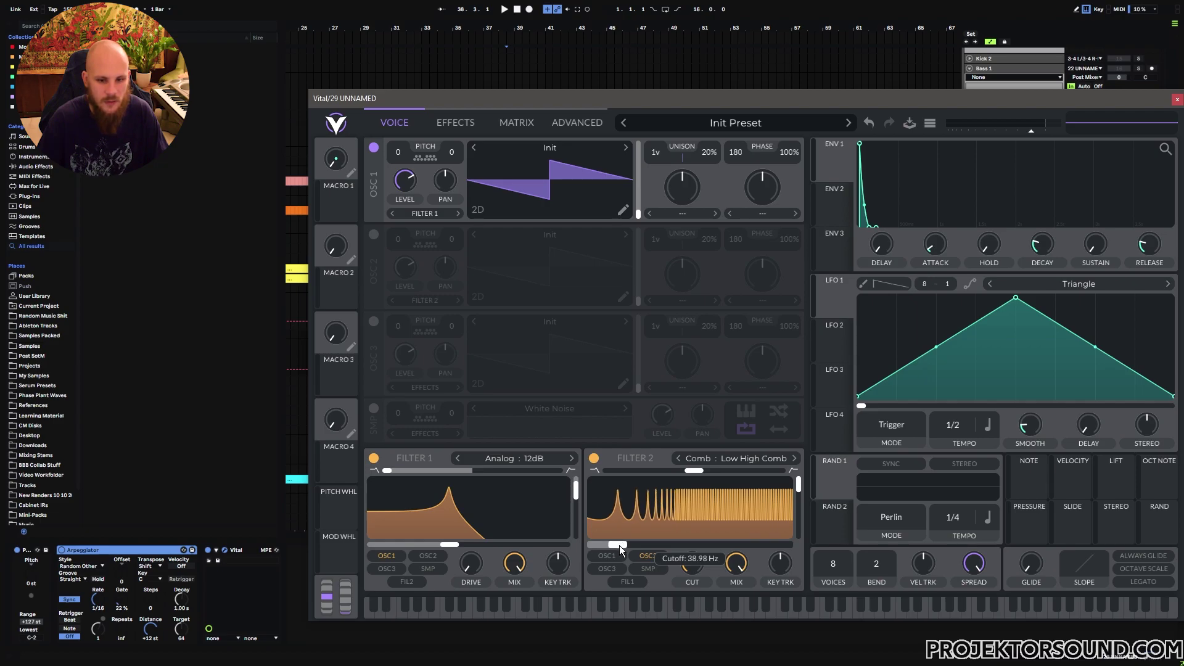
- Set Filter 2's cutoff to 38.89 Hz, the chart's octave 1 D#/Eb frequency, and feed the filter from Filter 1
double_click(619, 546)
right_click(659, 542)
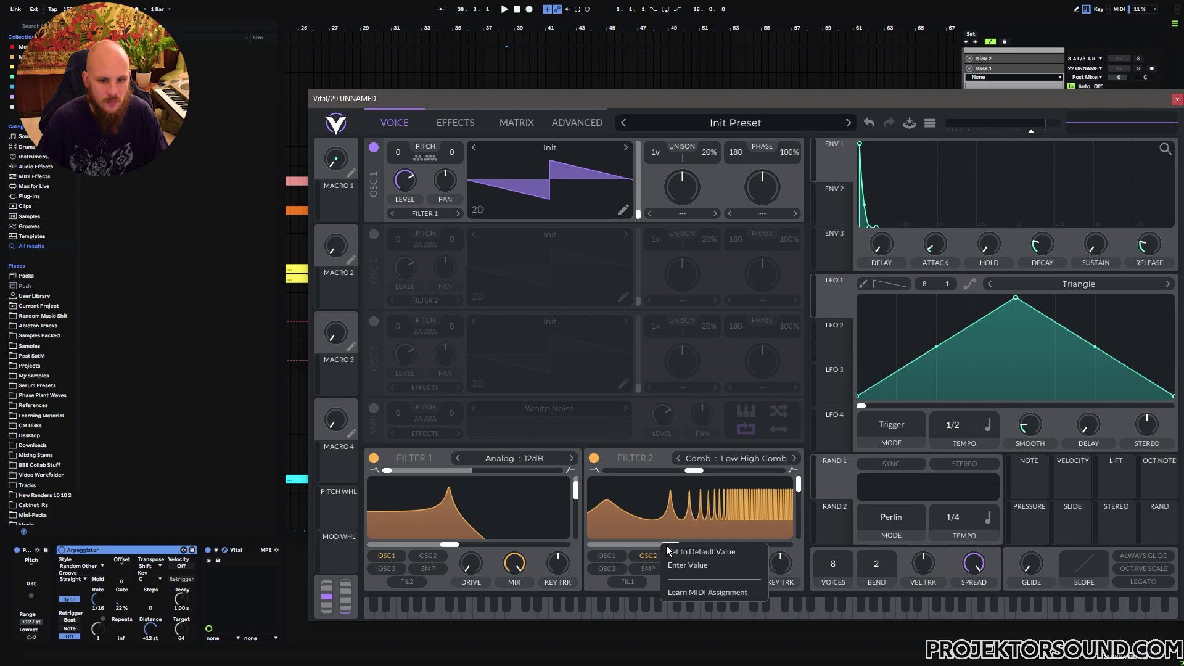
left_click(671, 579)
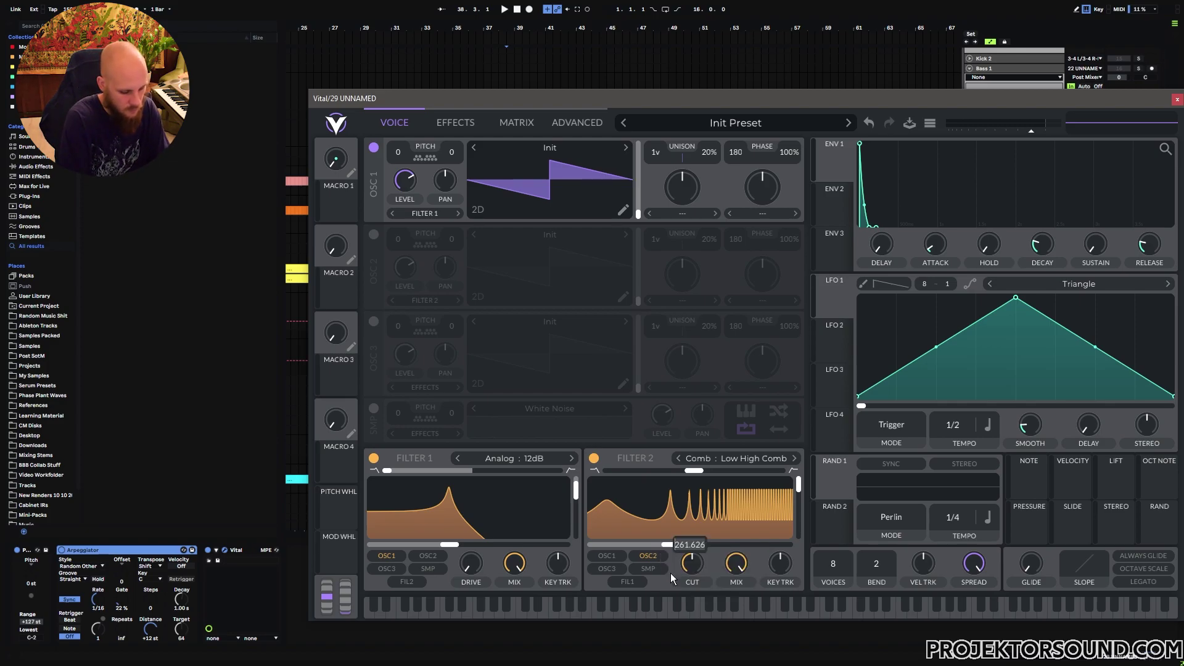
type("38.89")
key("Return")
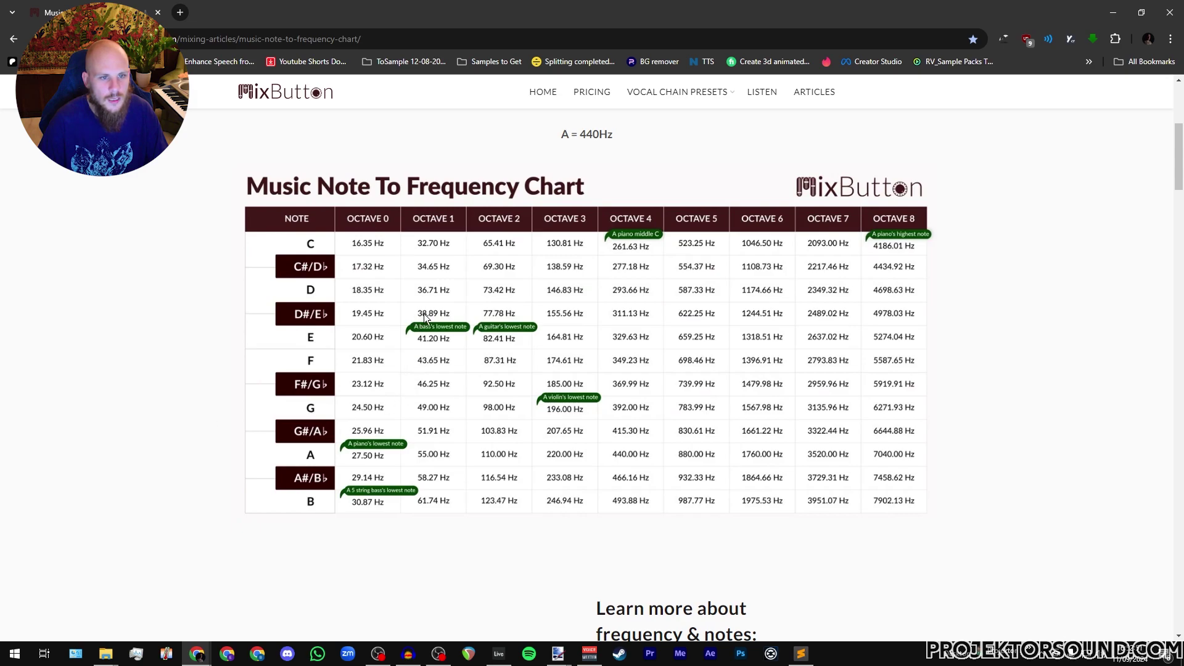
left_click(1112, 14)
right_click(619, 543)
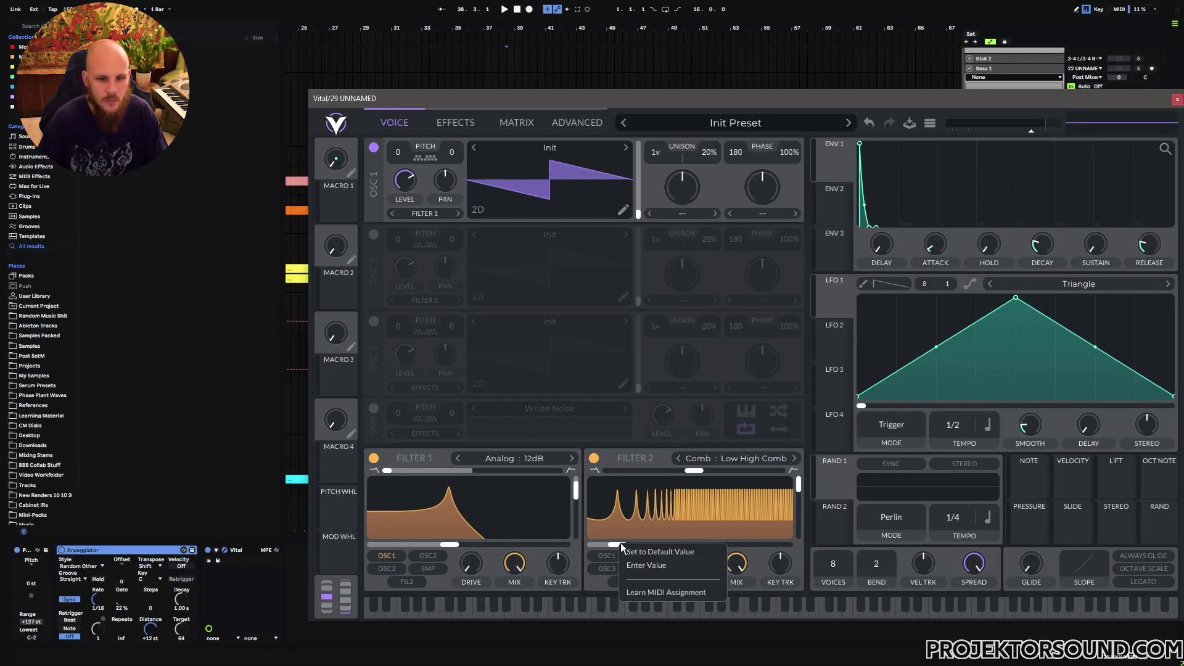
left_click(656, 562)
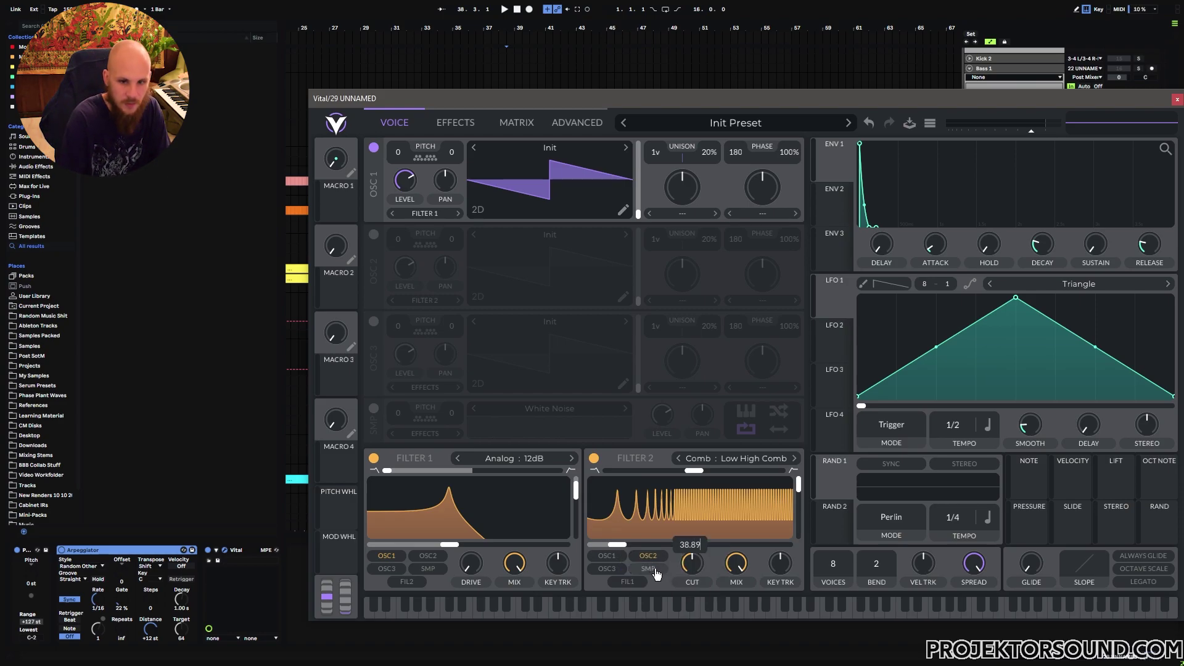
key("Return")
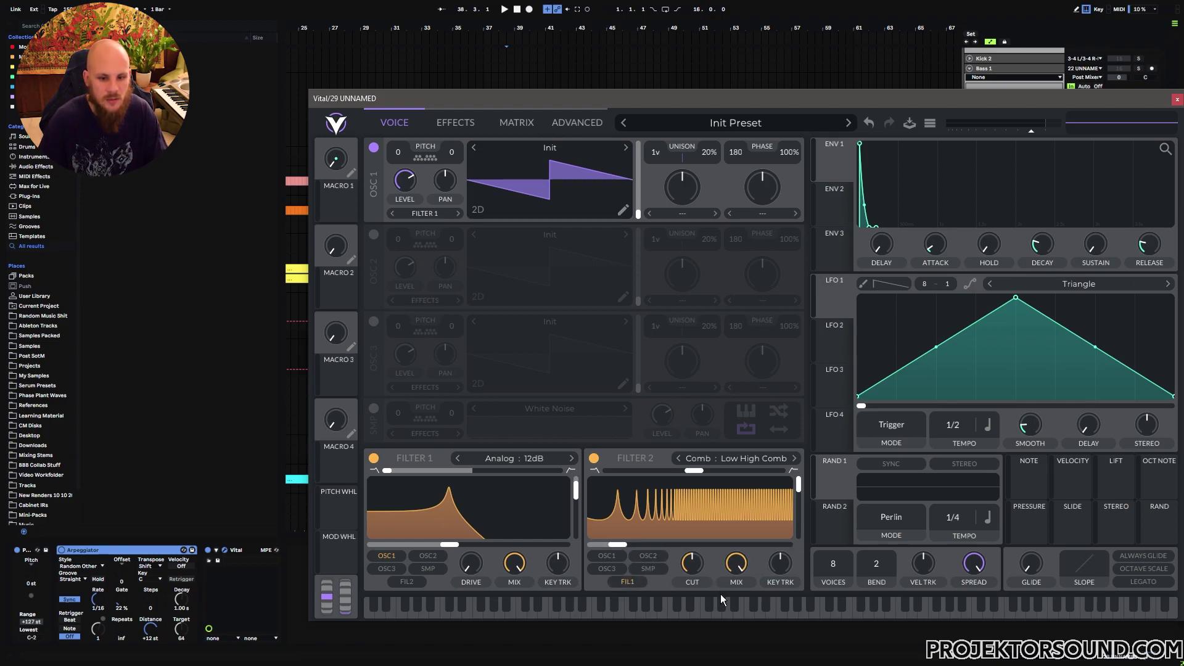
- Modulate Filter 1's cutoff with the Rand source by about 74 and play the sequence from bar 33
left_click_drag(1164, 531, 469, 531)
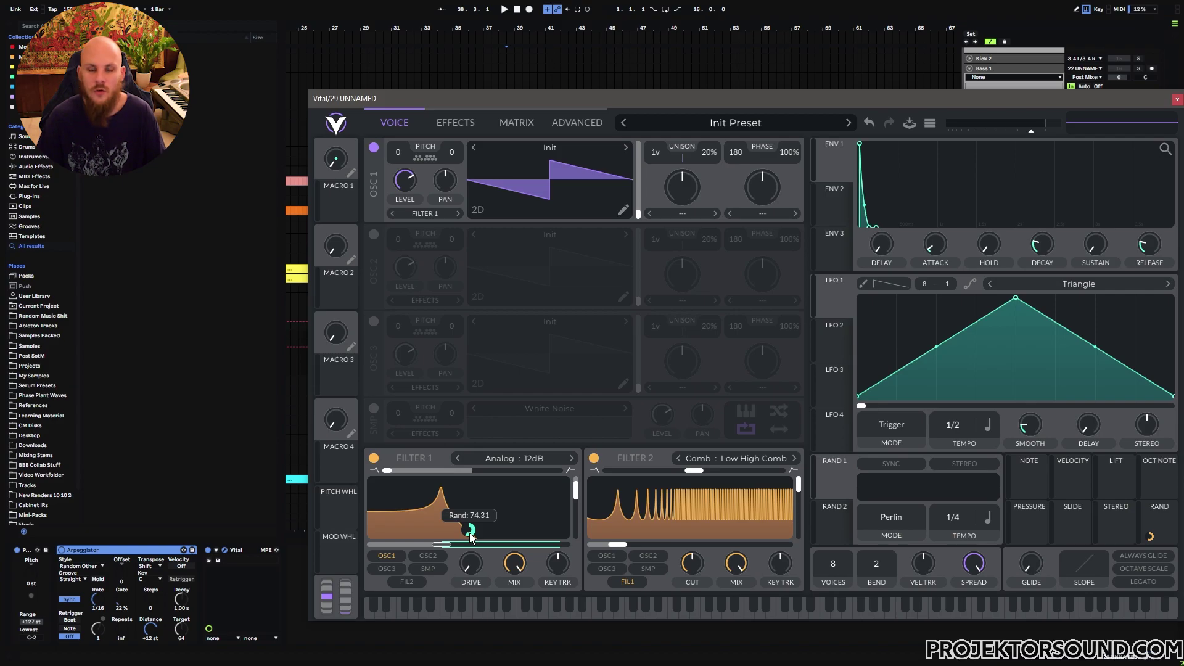
key("space")
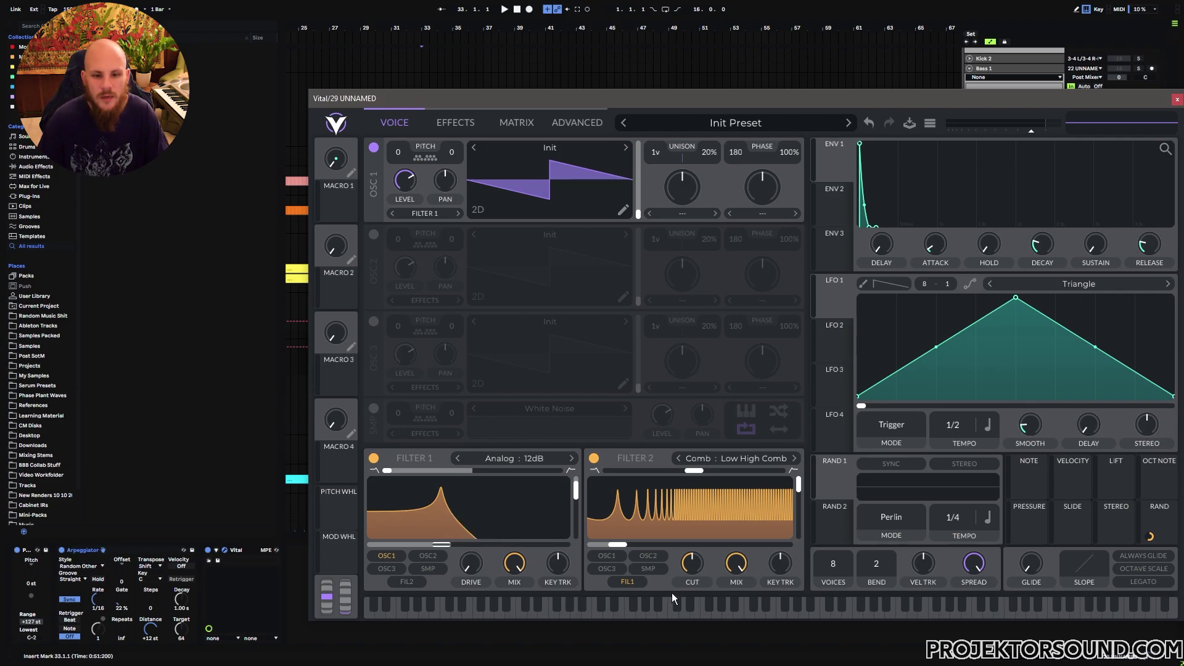
key("space")
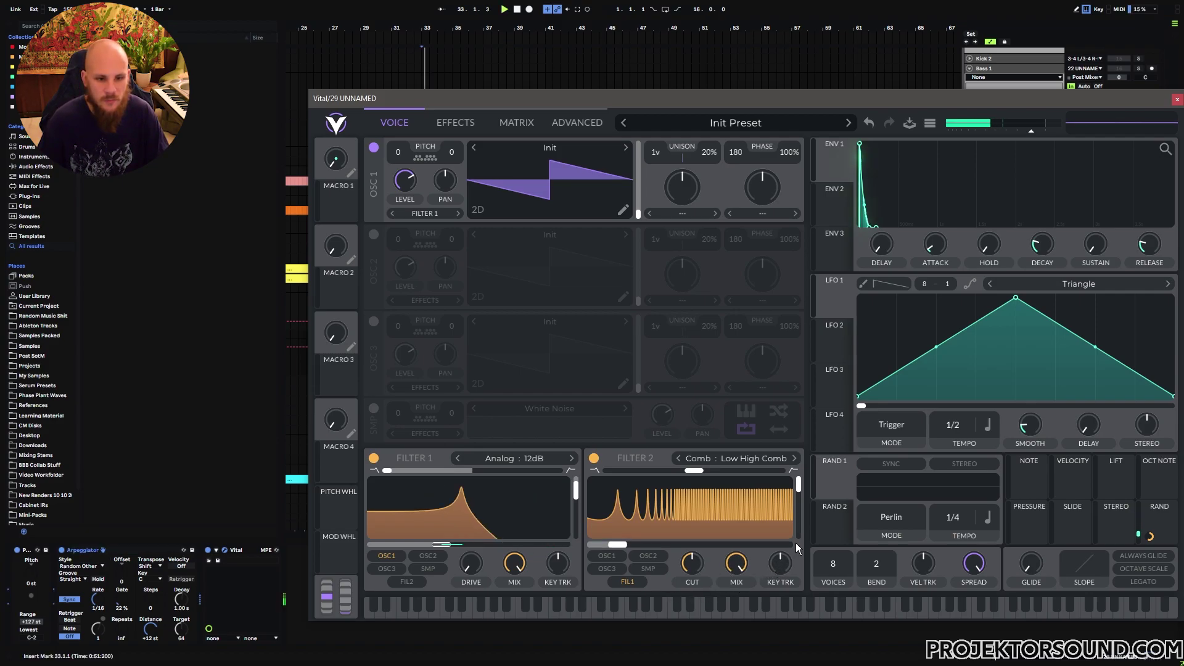
- Raise Filter 2's resonance further, compare the sound with and without it during playback, and leave Filter 2 disabled
left_click_drag(799, 483, 802, 478)
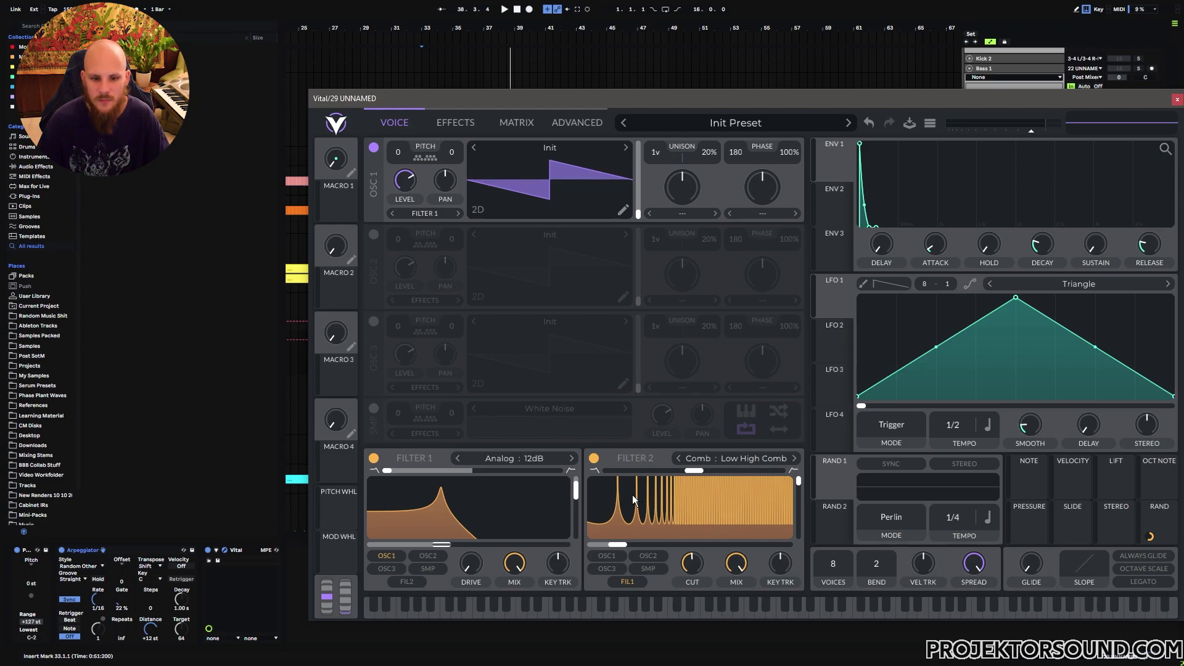
key("space")
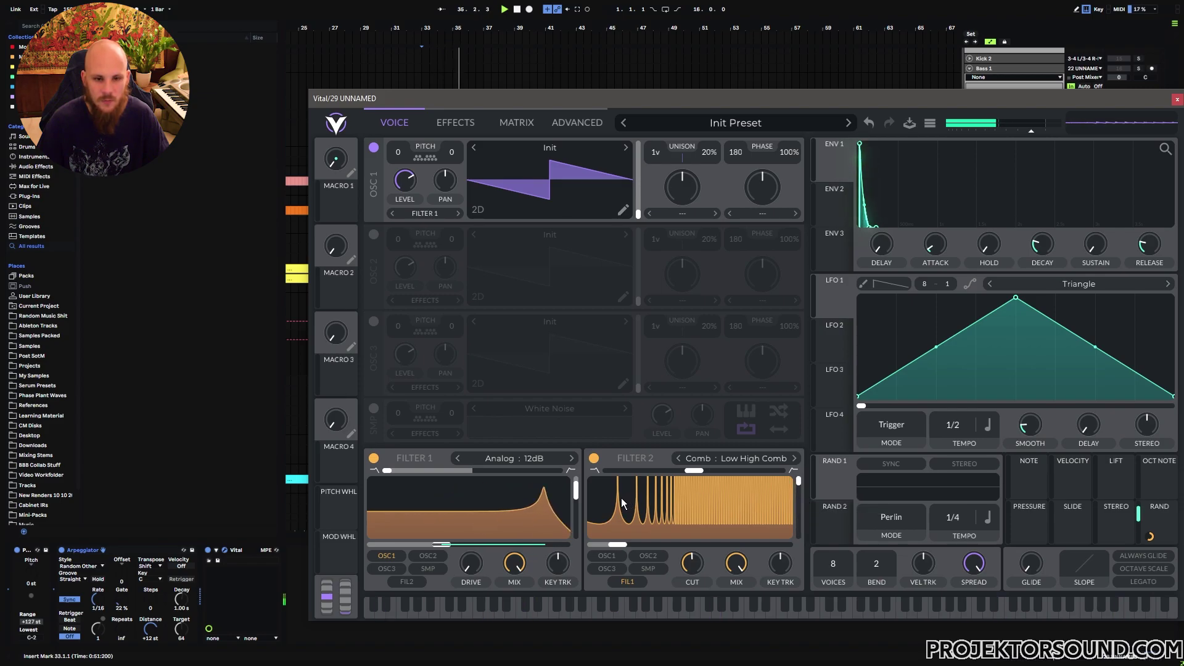
left_click(594, 460)
left_click(595, 460)
left_click(595, 460)
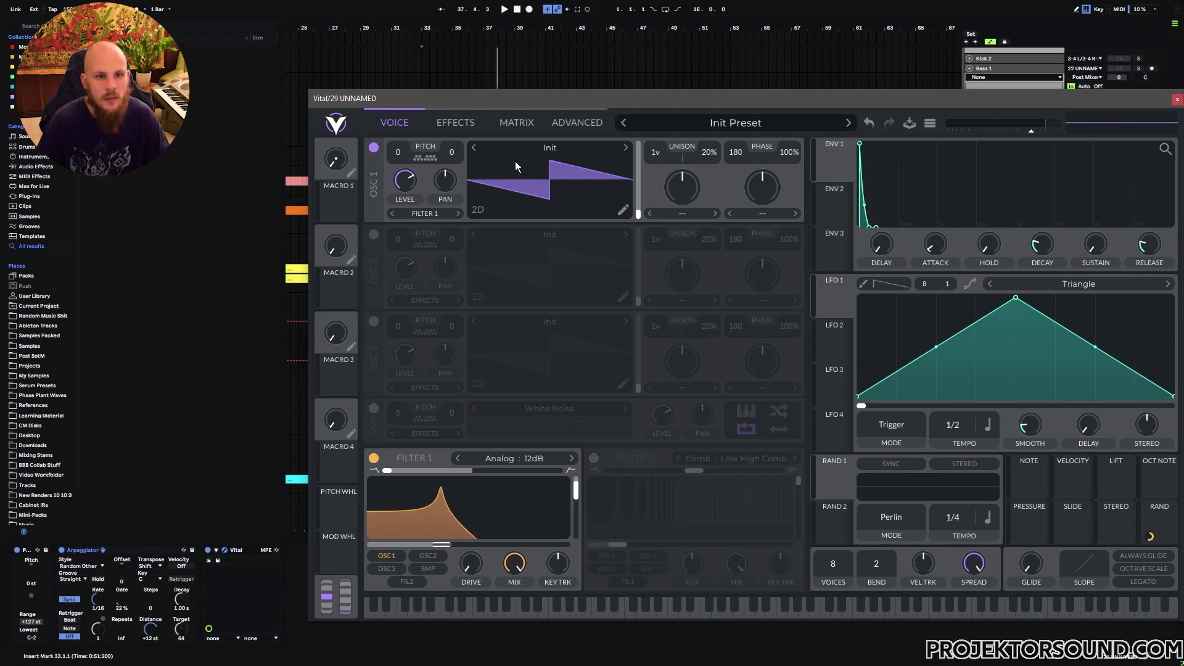
- Add a Filter effect set to Low High Comb, with its blend moved to around the middle and its resonance raised
left_click(456, 124)
left_click(377, 414)
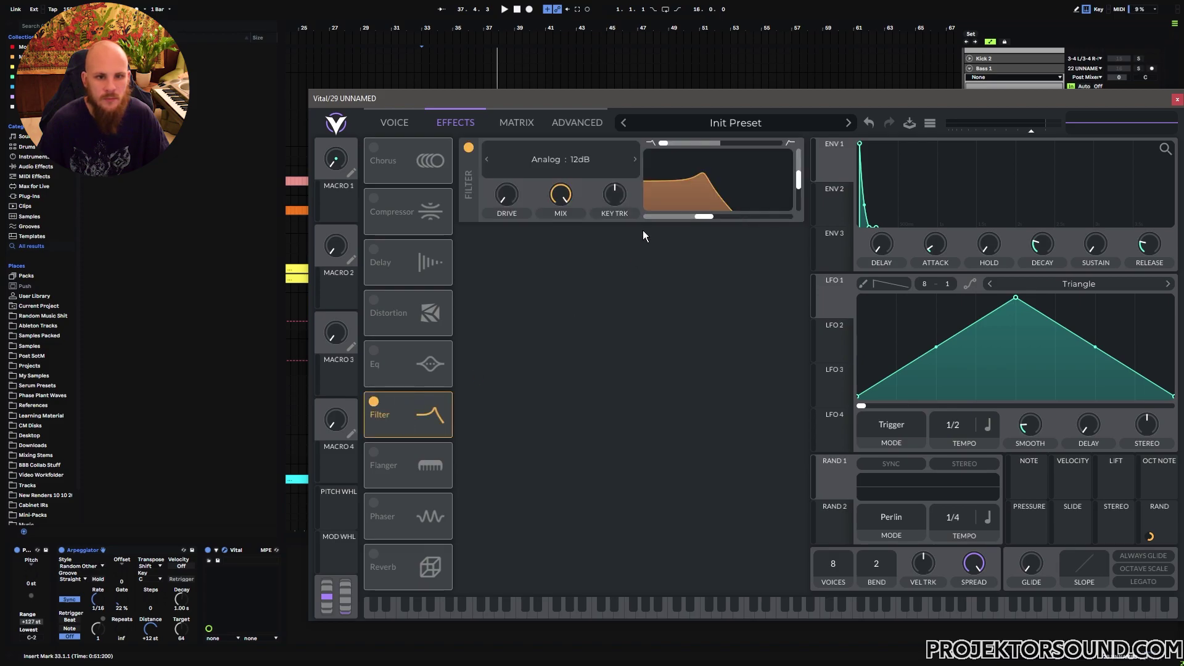
left_click(567, 159)
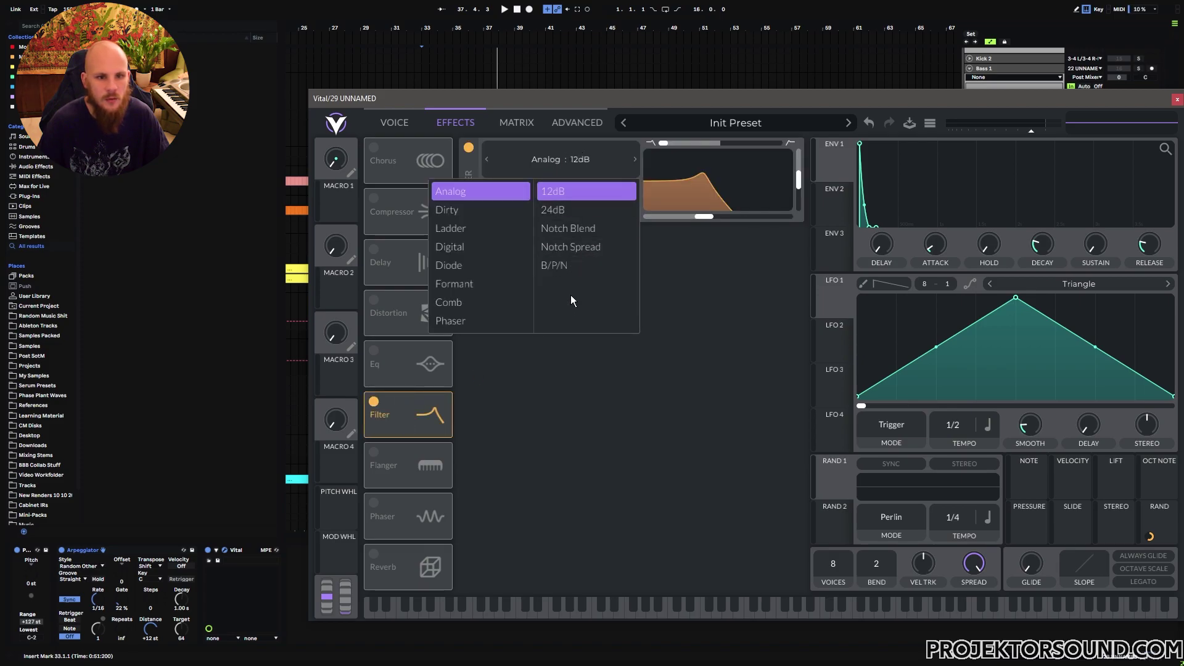
left_click(460, 302)
left_click(670, 142)
left_click_drag(669, 142, 717, 140)
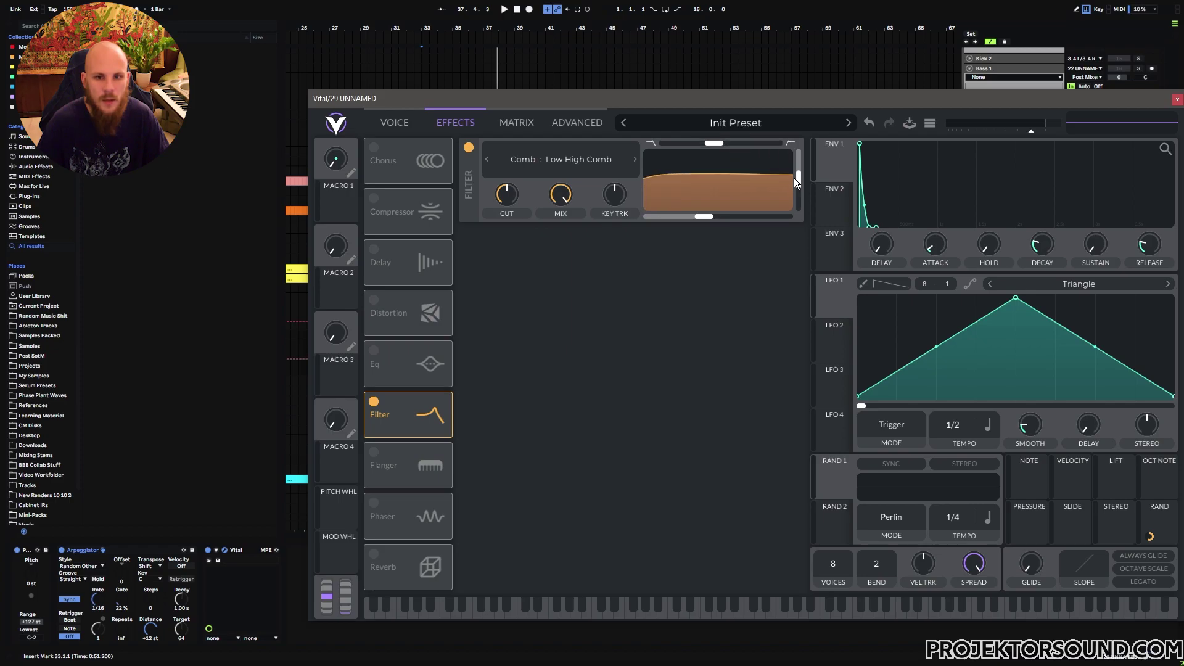
left_click_drag(799, 184, 802, 143)
left_click_drag(711, 218, 695, 215)
left_click_drag(715, 140, 724, 147)
- Set the Filter effect's cutoff to 38.89 Hz and slightly lower its resonance while playing the sequence
key("space")
mouse_move(699, 217)
left_mouse_down()
mouse_move(732, 219)
mouse_move(681, 220)
mouse_move(704, 217)
left_mouse_up()
right_click(705, 217)
left_click(748, 243)
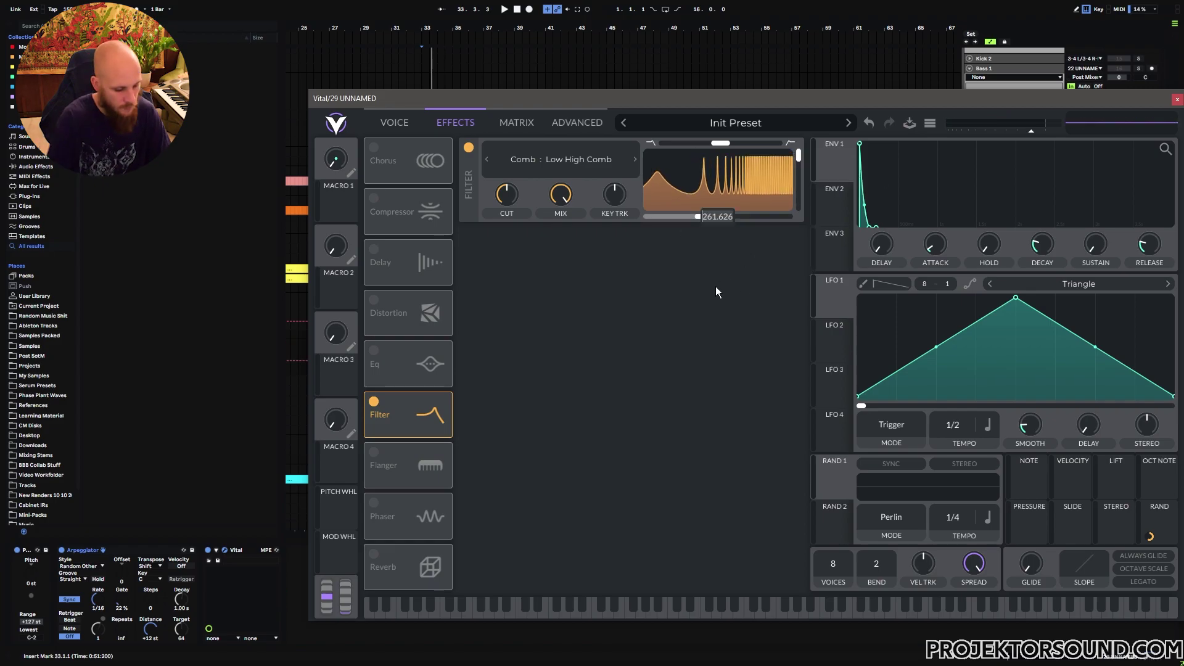
type("38.89")
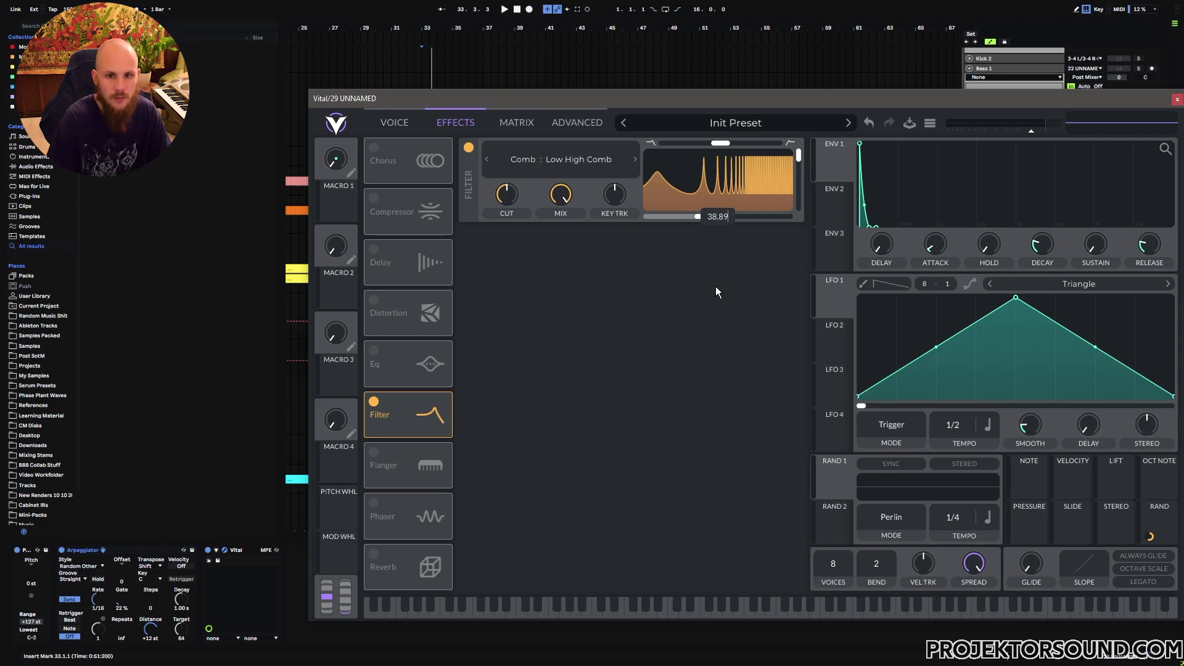
key("Return")
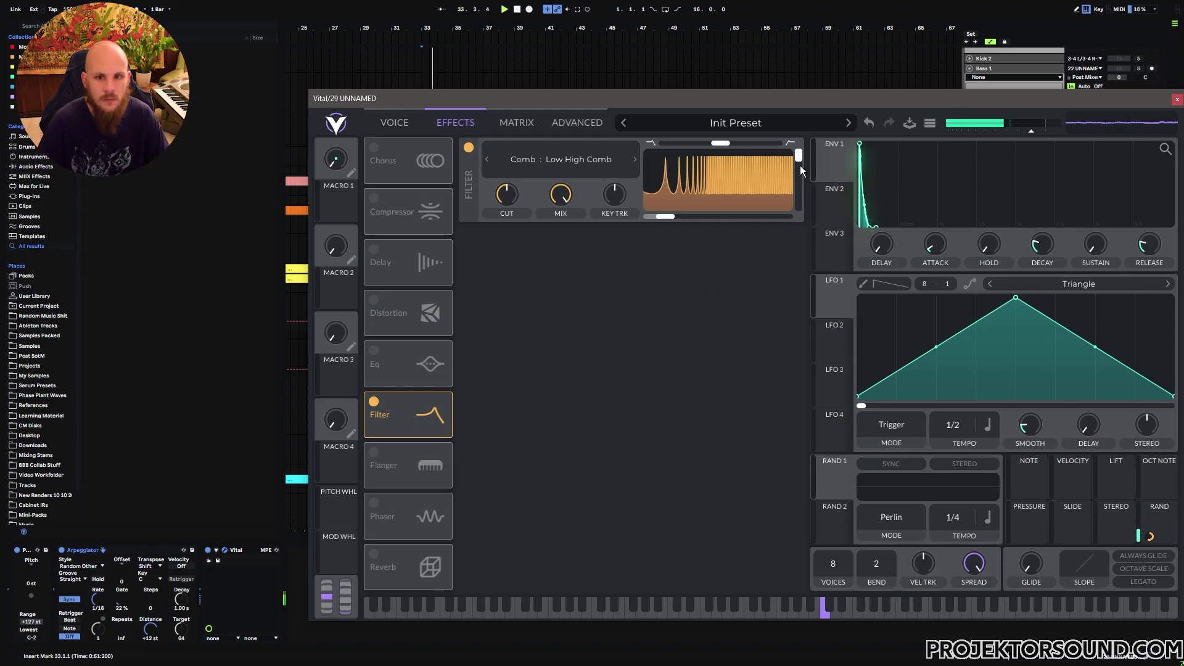
left_click_drag(798, 156, 801, 166)
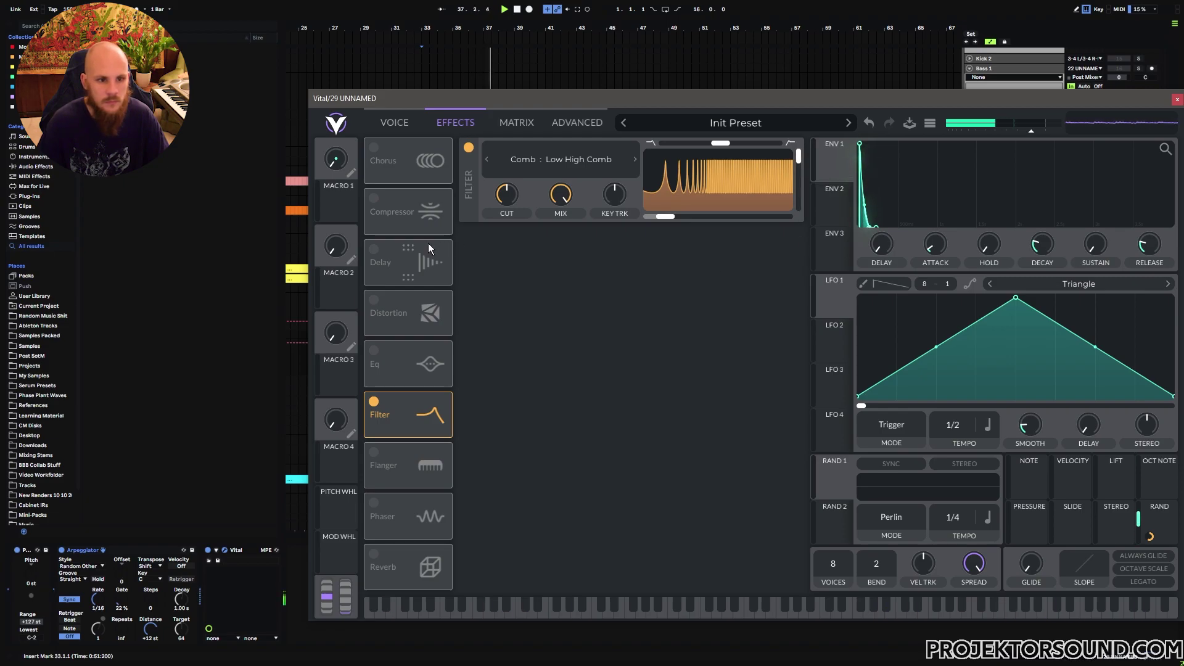
- Add a Ping Pong Delay after the Filter effect with 1/8 times, more feedback and 41.89% mix, and shorten envelope 1's decay
left_click(413, 262)
left_click_drag(413, 262, 417, 412)
left_click(569, 245)
left_click(604, 288)
left_click(525, 283)
left_click(531, 331)
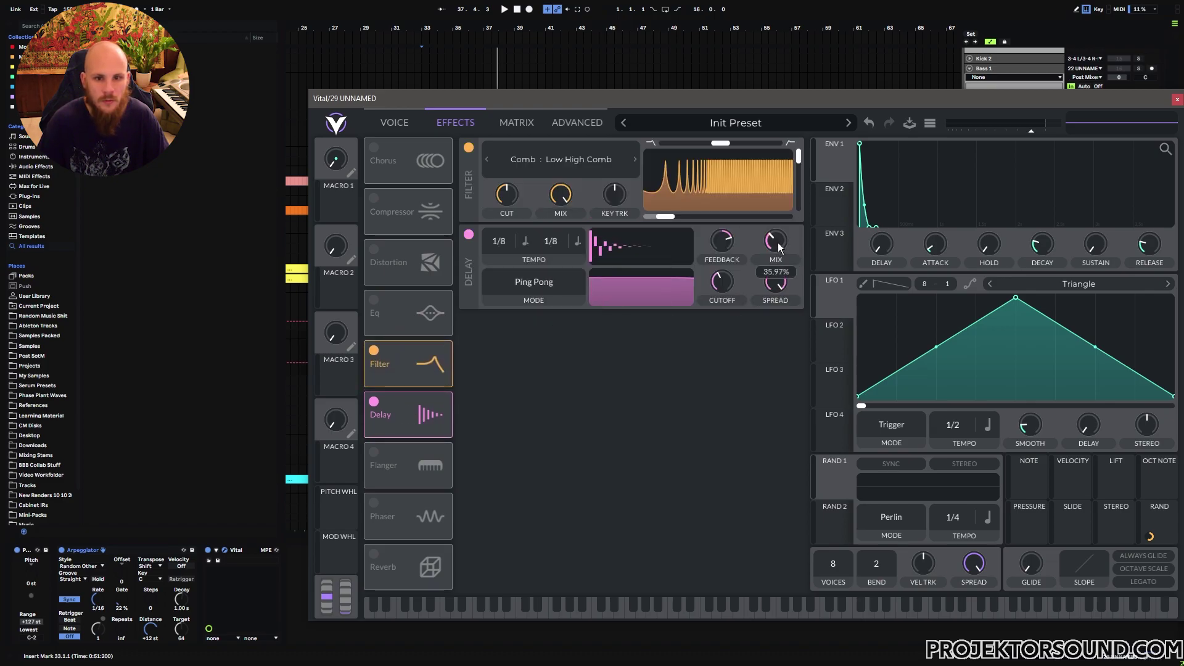
key("space")
scroll(775, 245, "up", 2)
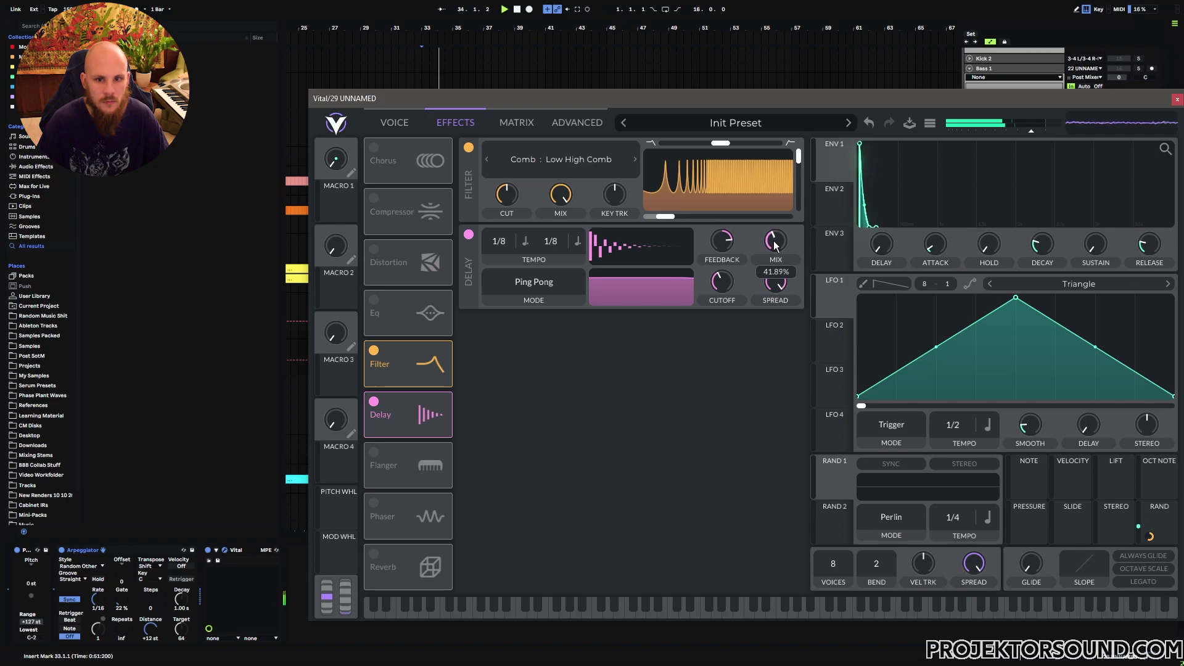
mouse_move(731, 247)
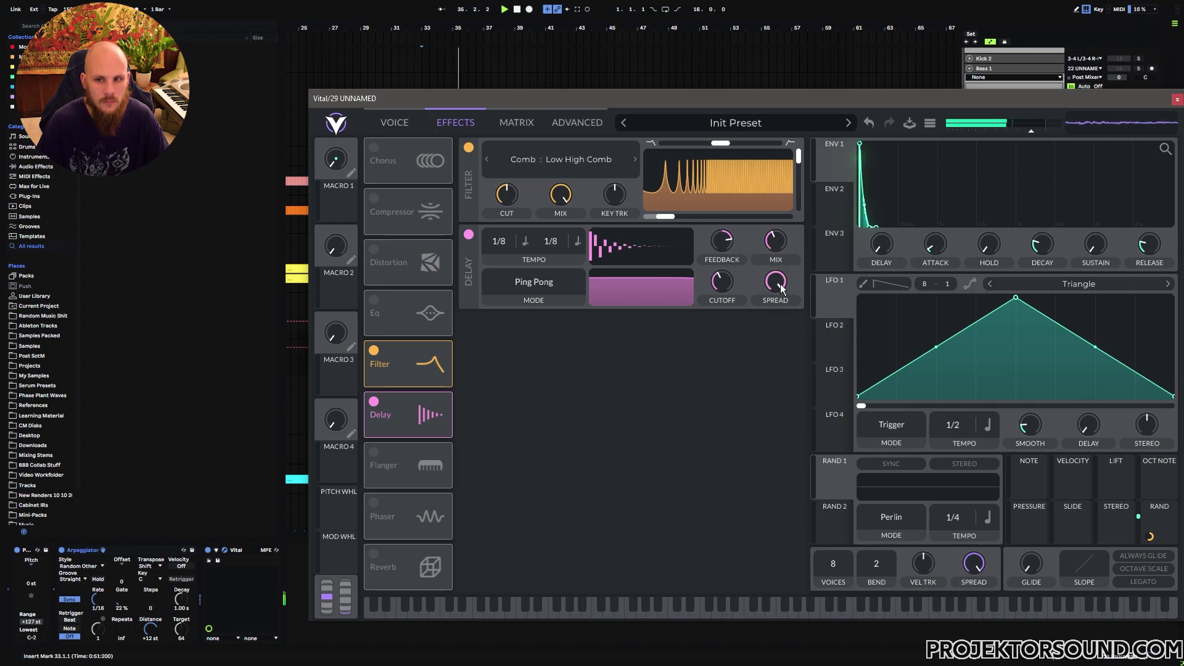
mouse_move(1034, 245)
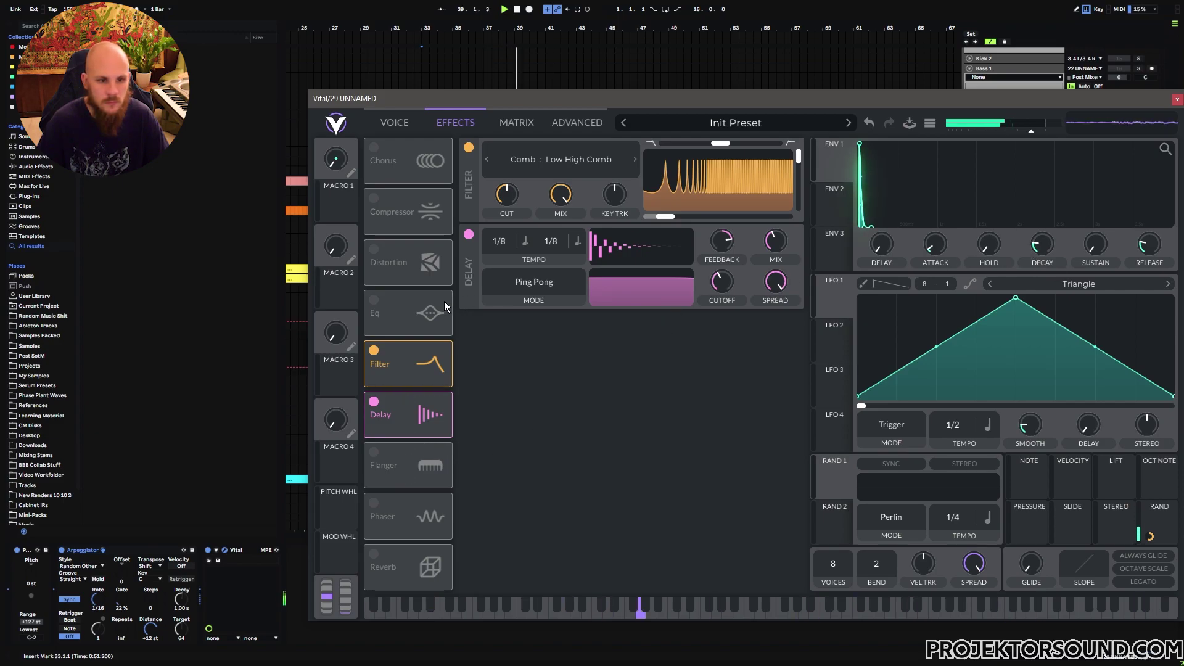
- Add an EQ with a low cut at the end of the effects chain, after Delay, and raise its cutoff
left_click(375, 302)
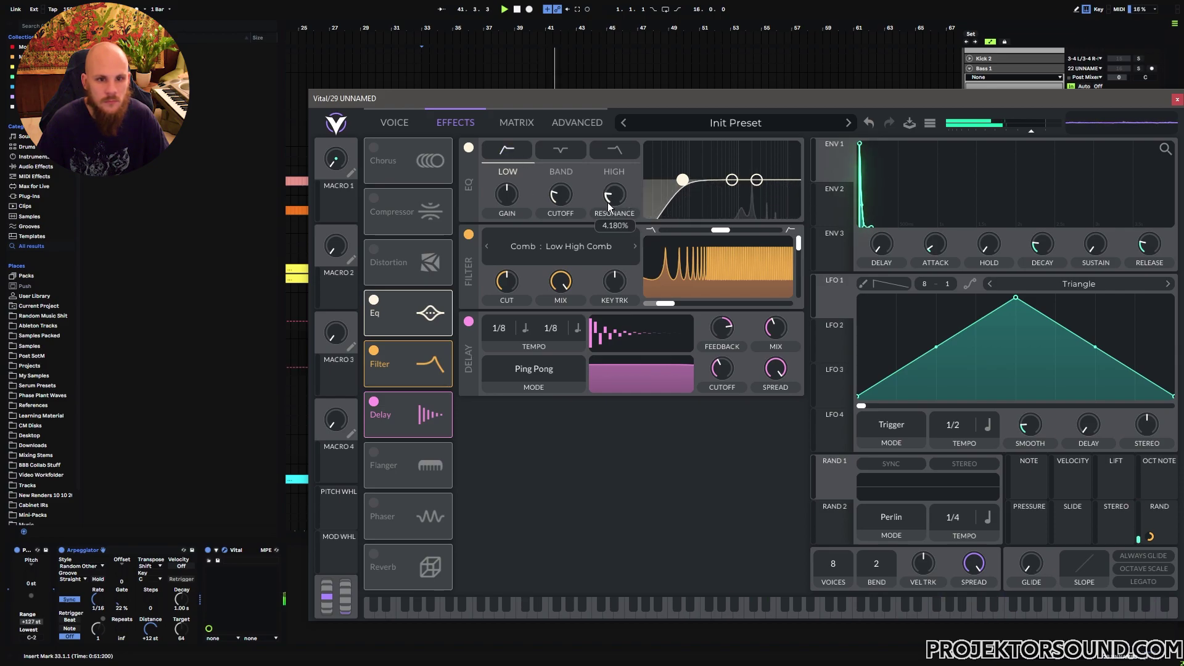
mouse_move(407, 309)
left_click_drag(407, 310, 408, 415)
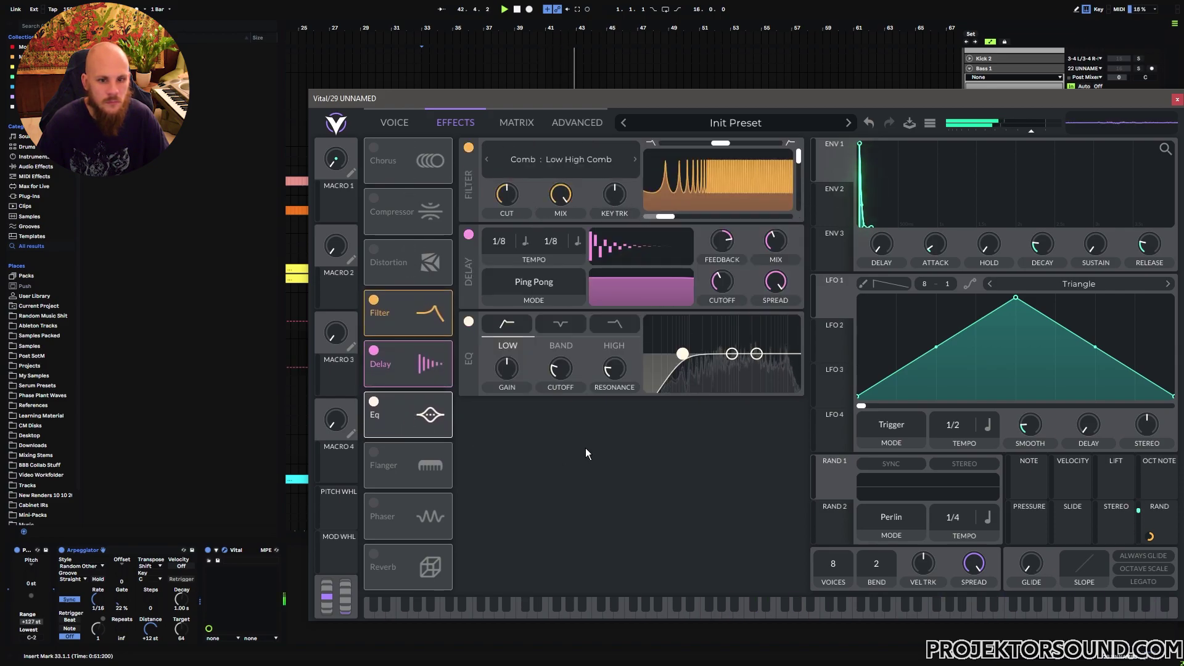
left_click_drag(680, 356, 705, 356)
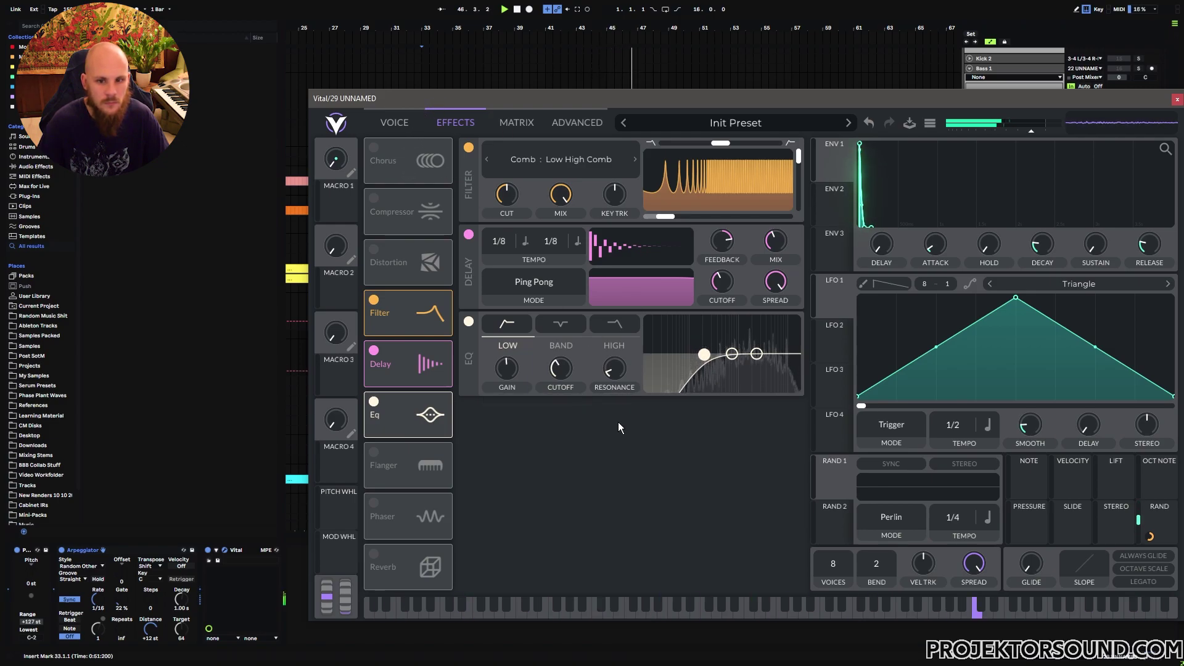
- Add a Down Sample Distortion between Filter and Delay, and lower its drive and mix
left_click(377, 251)
left_click_drag(413, 264, 414, 321)
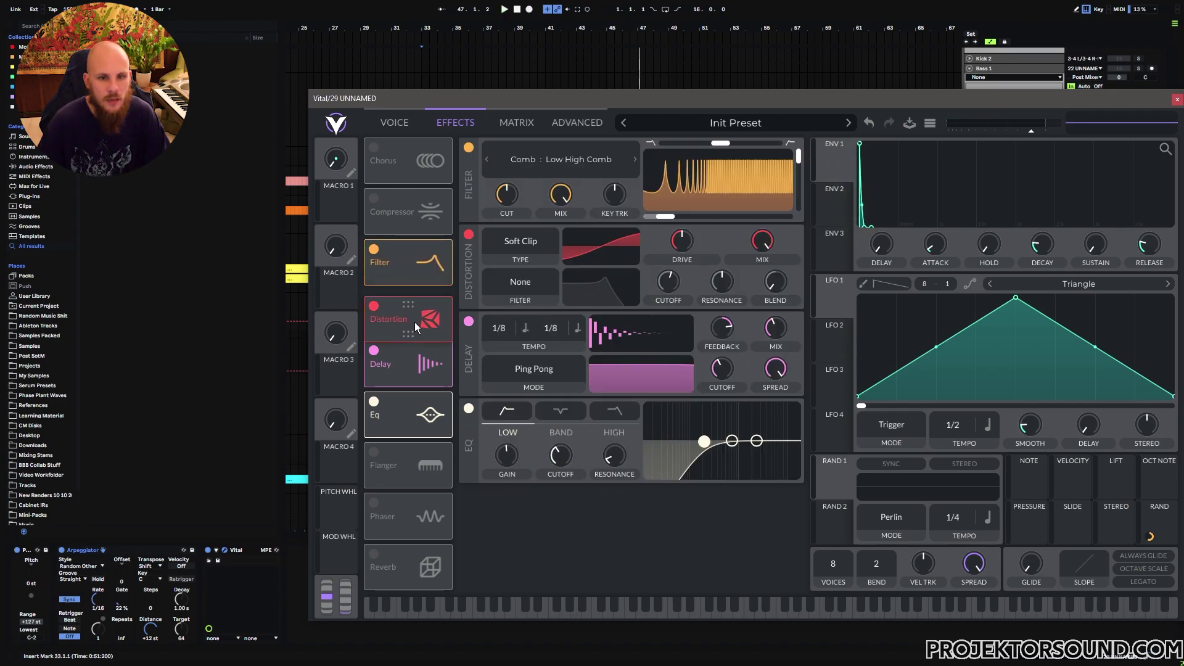
left_click(532, 240)
left_click(525, 336)
mouse_move(684, 245)
left_click_drag(687, 239, 682, 250)
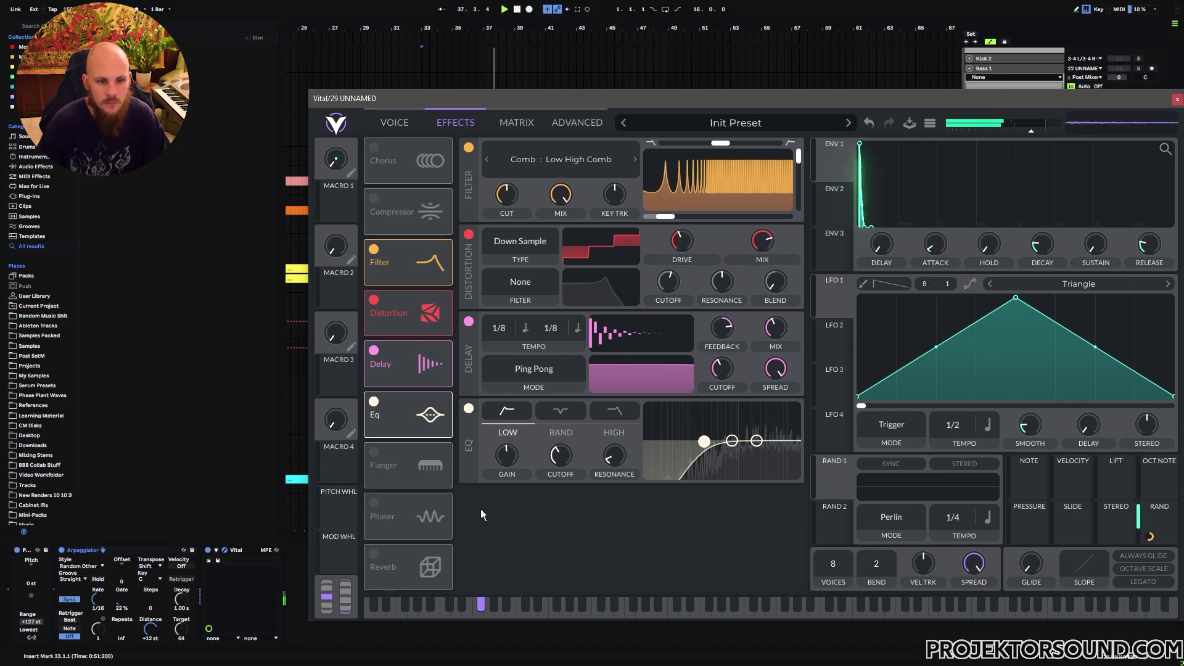
- Add a Phaser between Distortion and Delay, raise its feedback and set its blend to maximum
left_click(379, 524)
left_click_drag(378, 525, 378, 370)
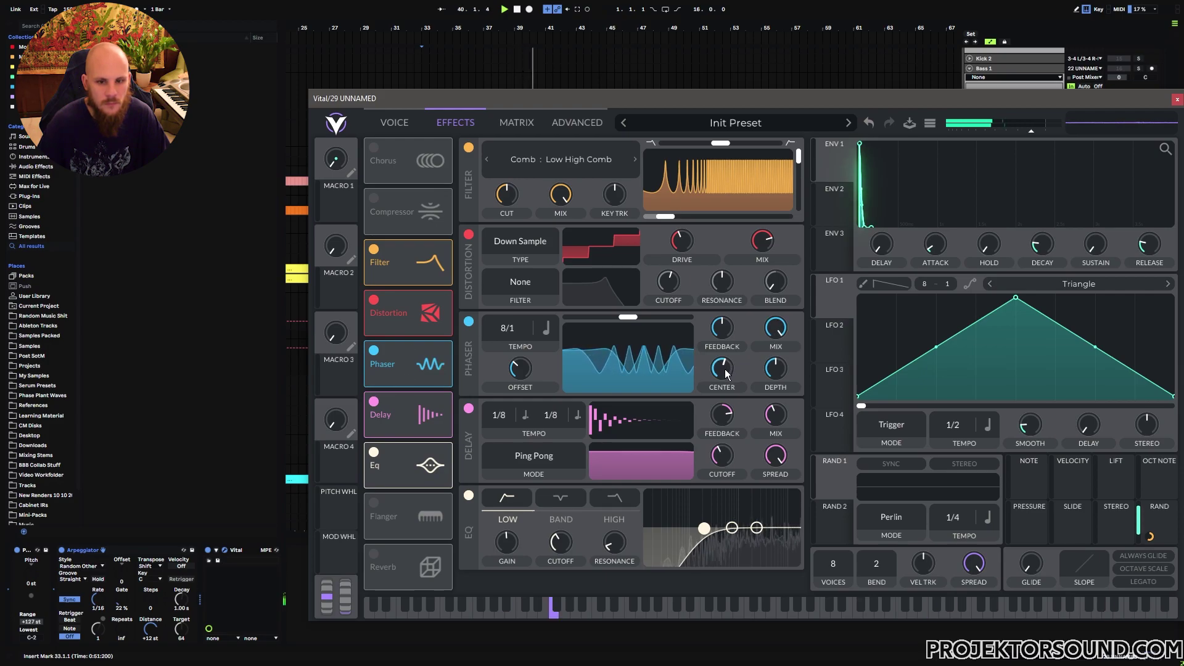
left_click_drag(728, 335, 733, 323)
left_click_drag(628, 317, 714, 327)
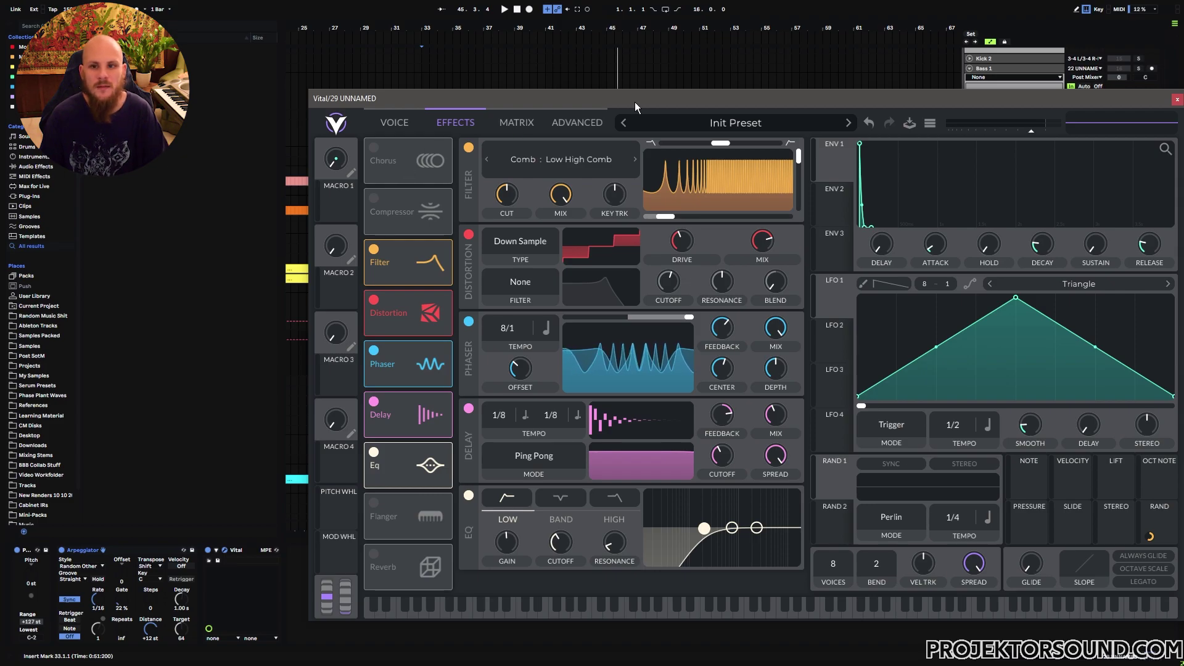
- Close the Vital window and open track 29's MIDI clip at bar 33 for editing
left_click(1177, 100)
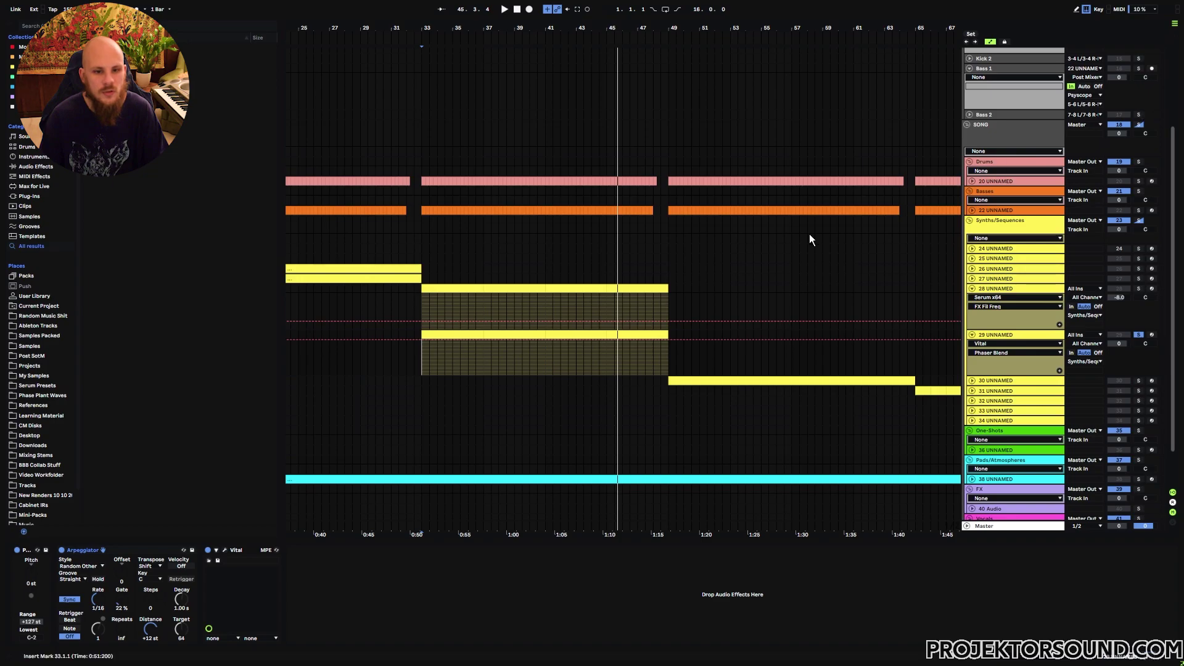
double_click(444, 351)
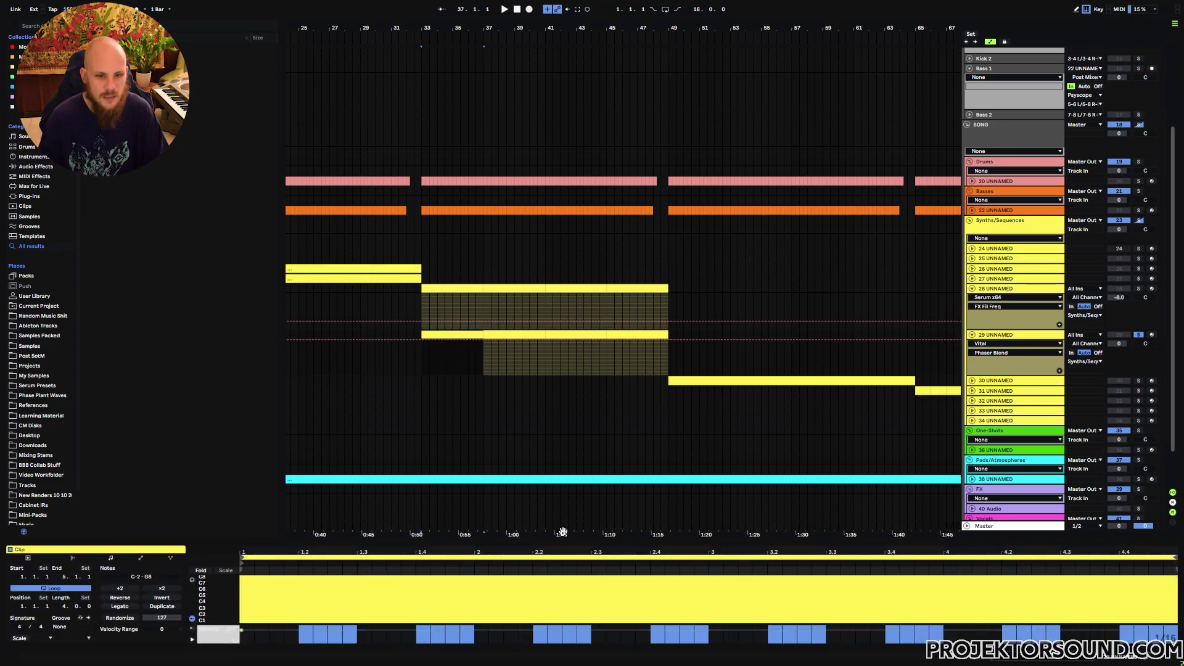
- Reopen the MIDI clip at bar 33 on track 29 to review its notes
left_click_drag(568, 550, 641, 34)
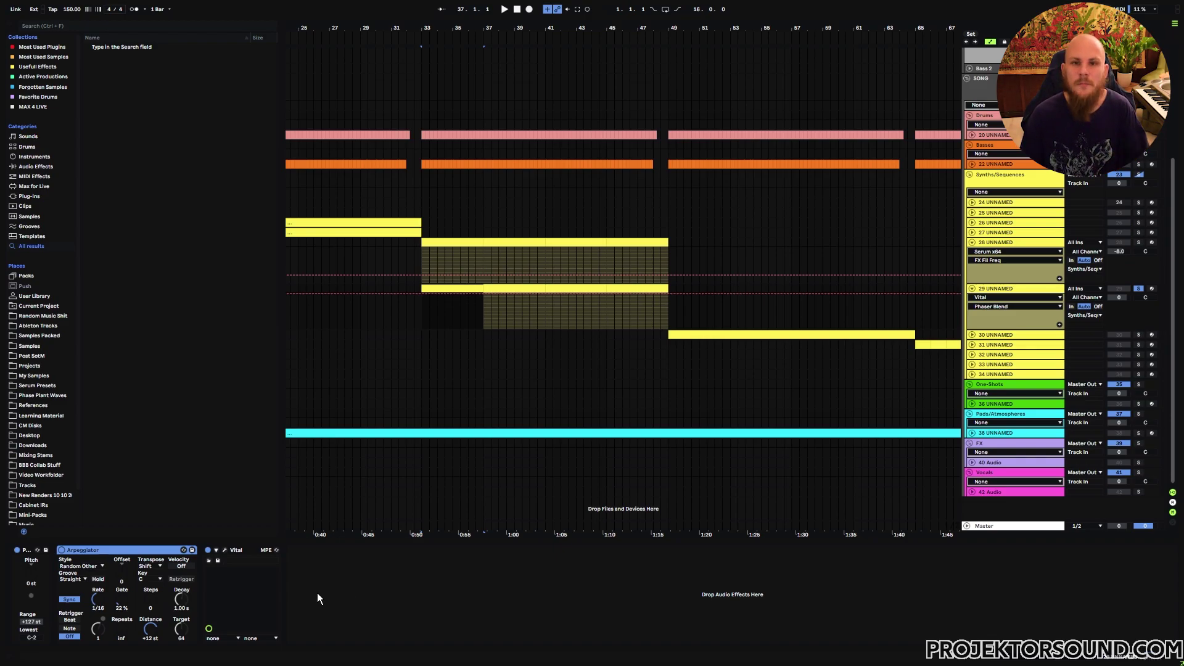
double_click(464, 298)
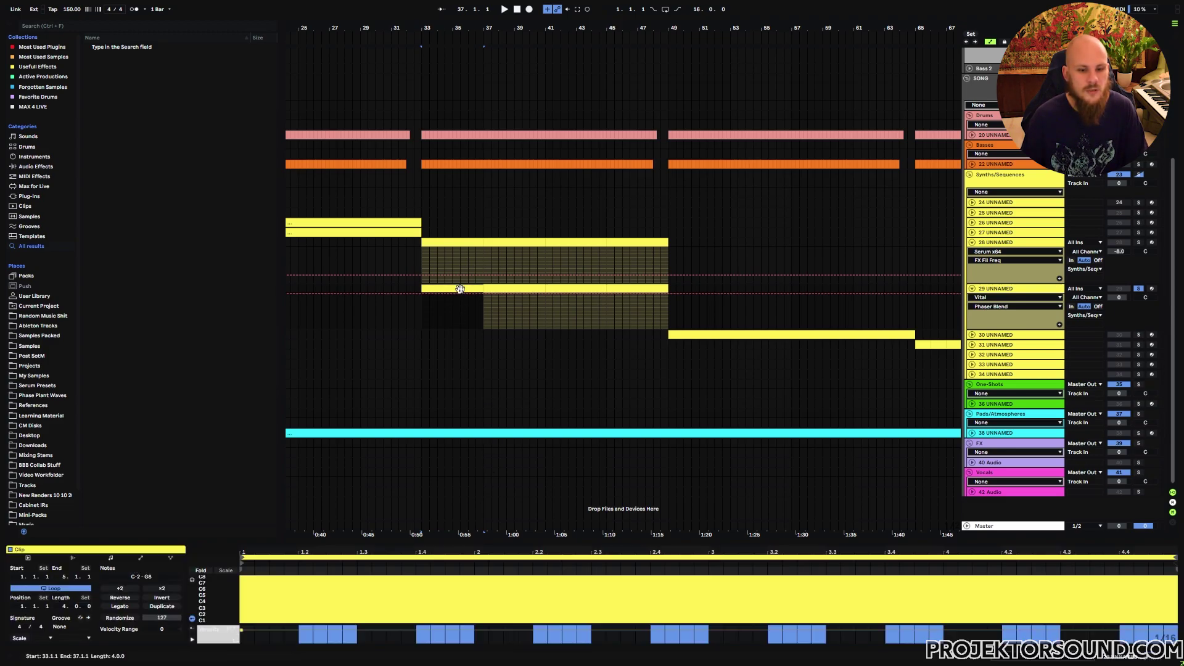
- Create an empty four-bar MIDI clip on track 29 from bar 49 to bar 53, right after the existing clips
left_click(677, 317)
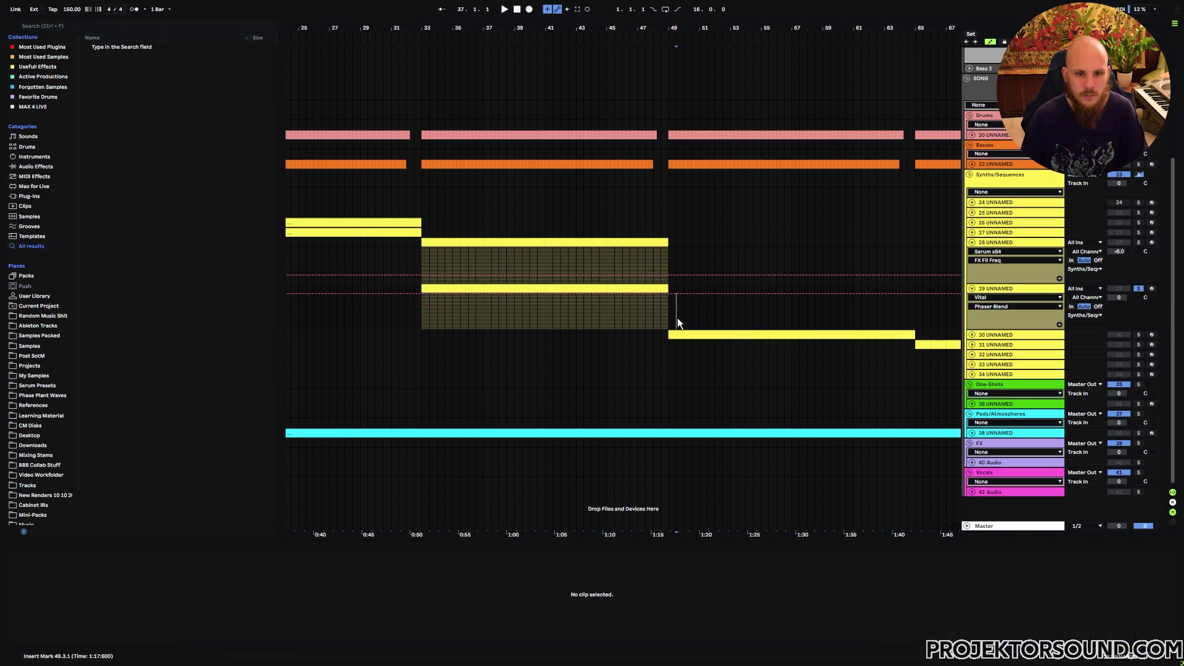
left_click(682, 290)
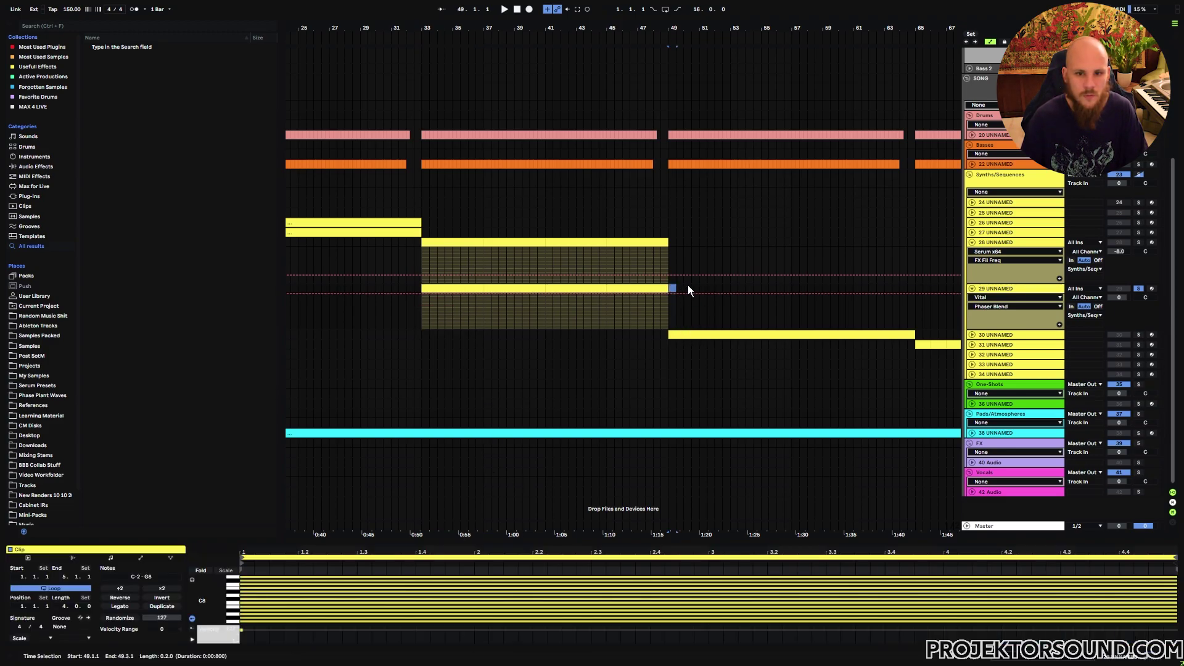
key("ctrl+shift+m")
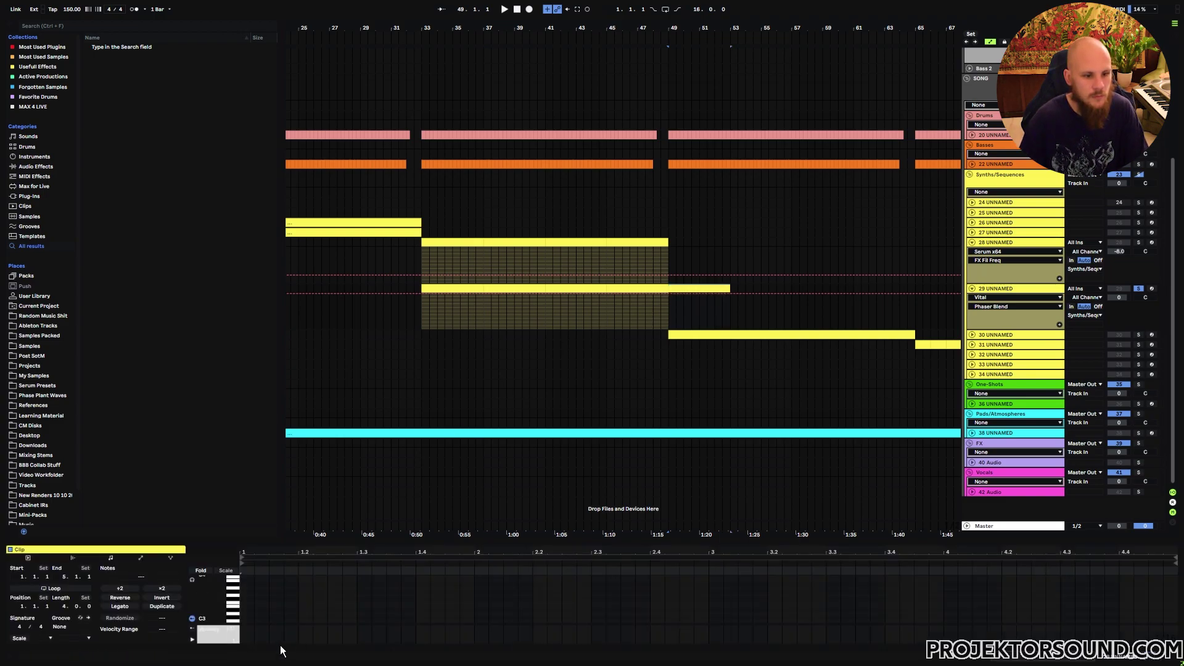
- Draw a single sustained note across all four bars of the new clip and transpose it down to D#0
double_click(246, 600)
left_click_drag(253, 598, 1078, 621)
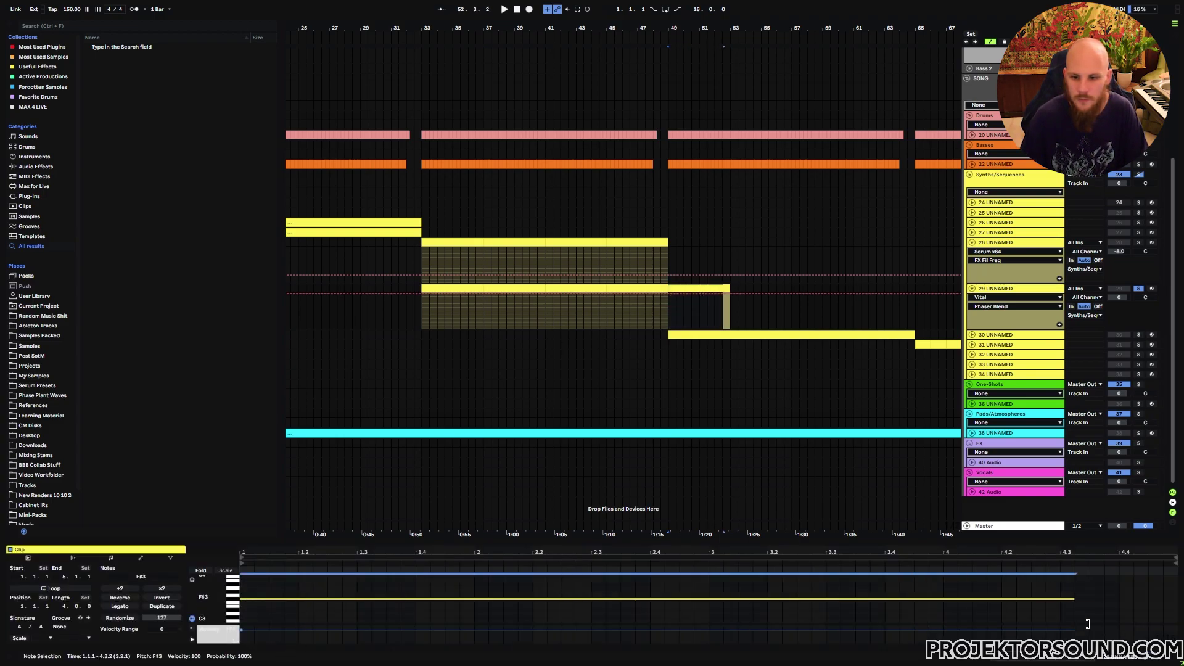
key("Down")
key("Down")
key("Down")
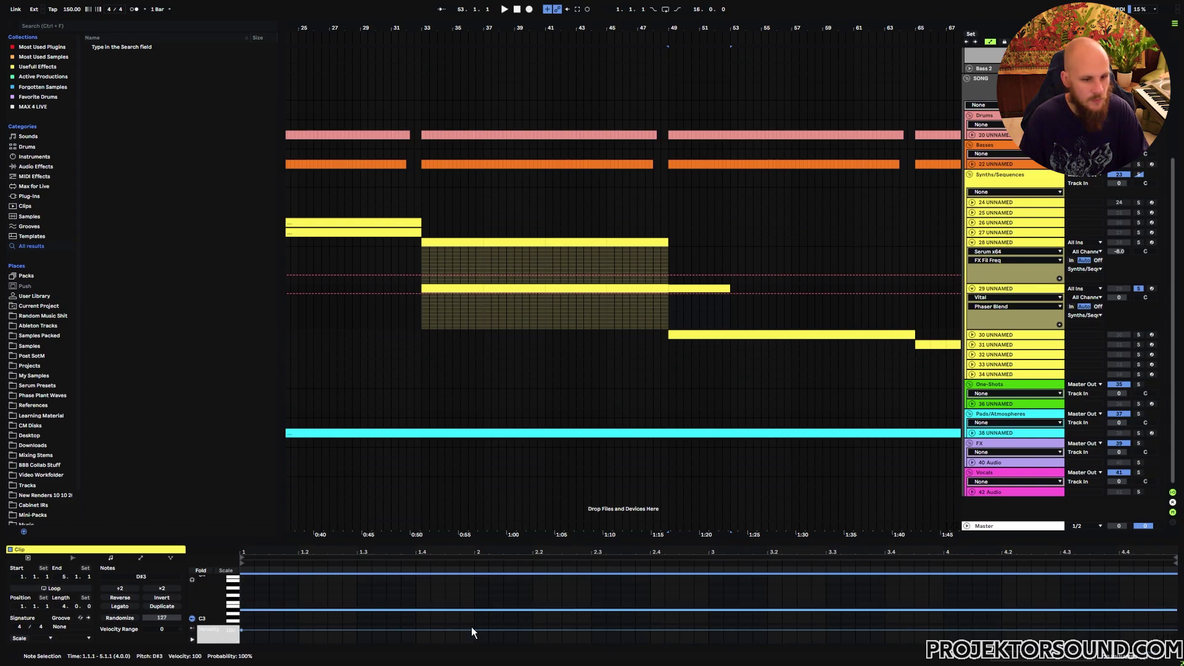
key("shift+Down")
key("shift+Down")
left_click(305, 610)
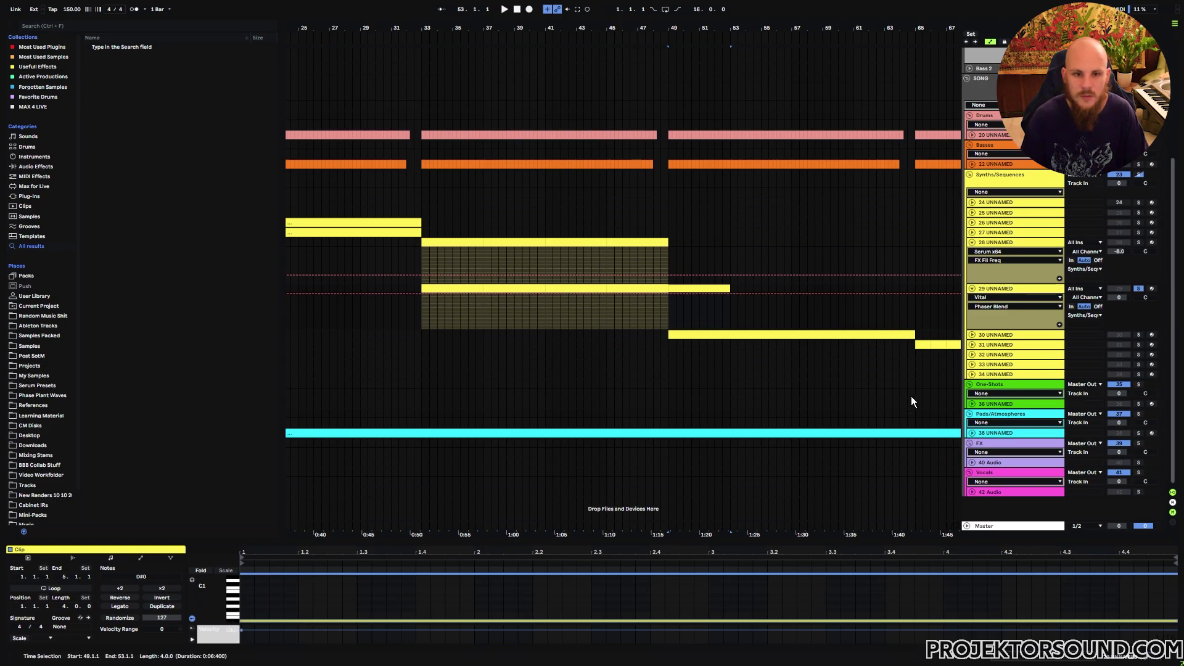
- Play track 29 from bar 49 and duplicate the single-note clip three times, filling the track up to bar 65
left_click(671, 323)
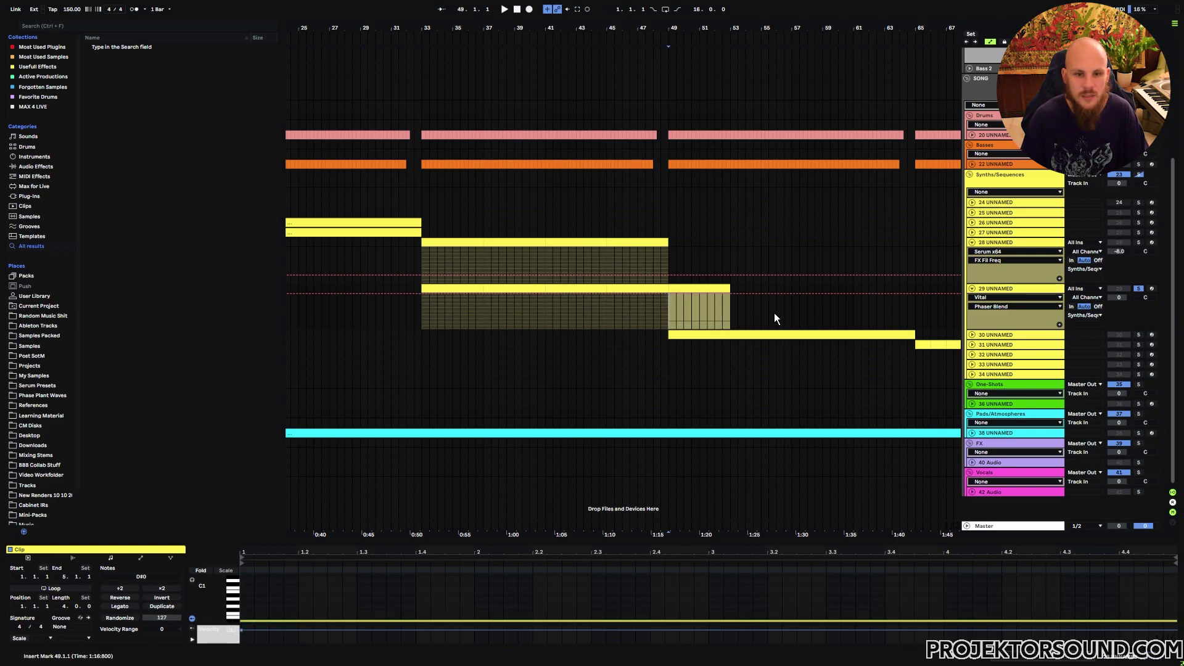
key("space")
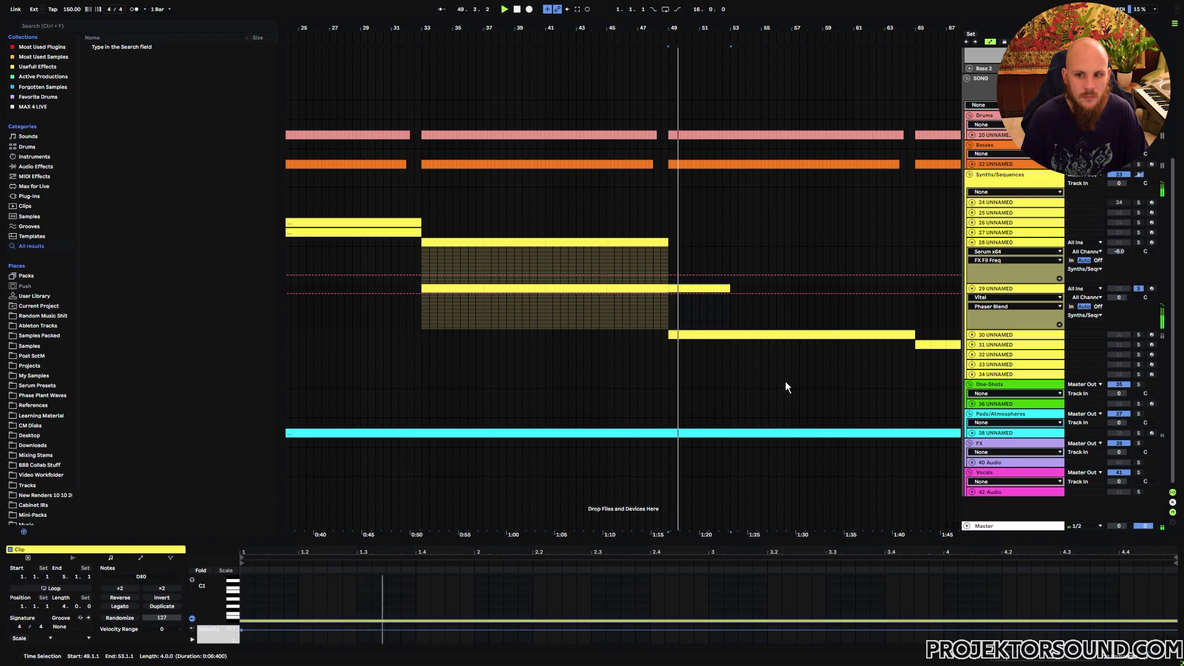
key("ctrl+d")
key("ctrl+d")
key("ctrl+d")
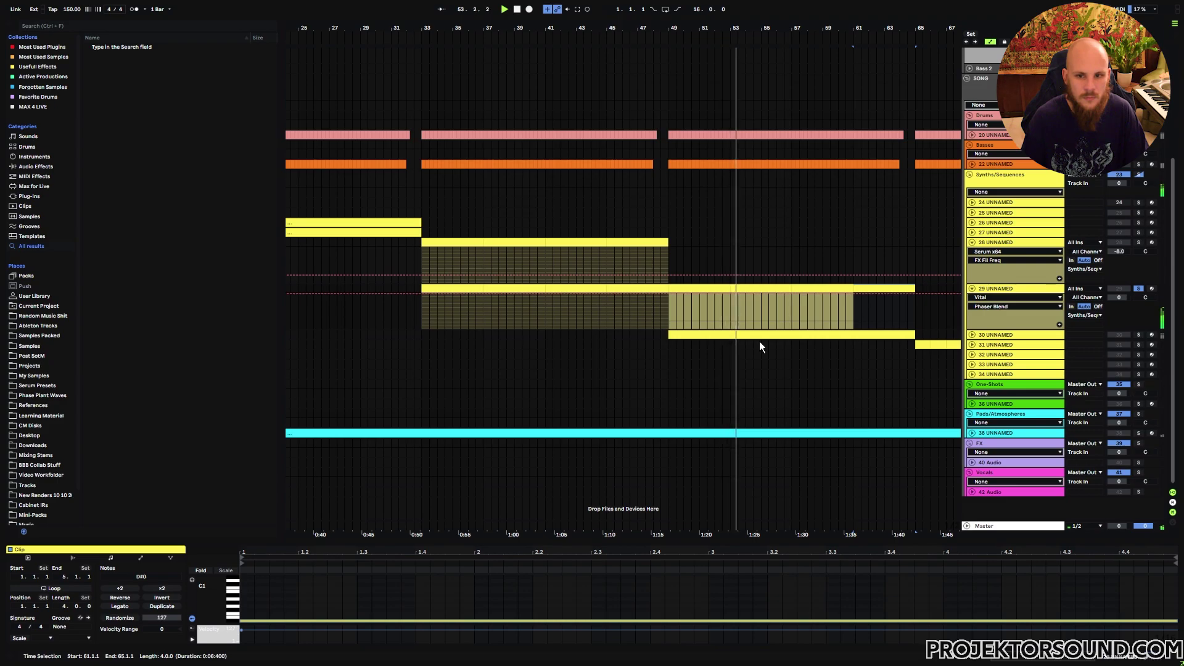
- Open Vital on track 29 during playback, adjust its output volume, and close the plugin window
double_click(1003, 288)
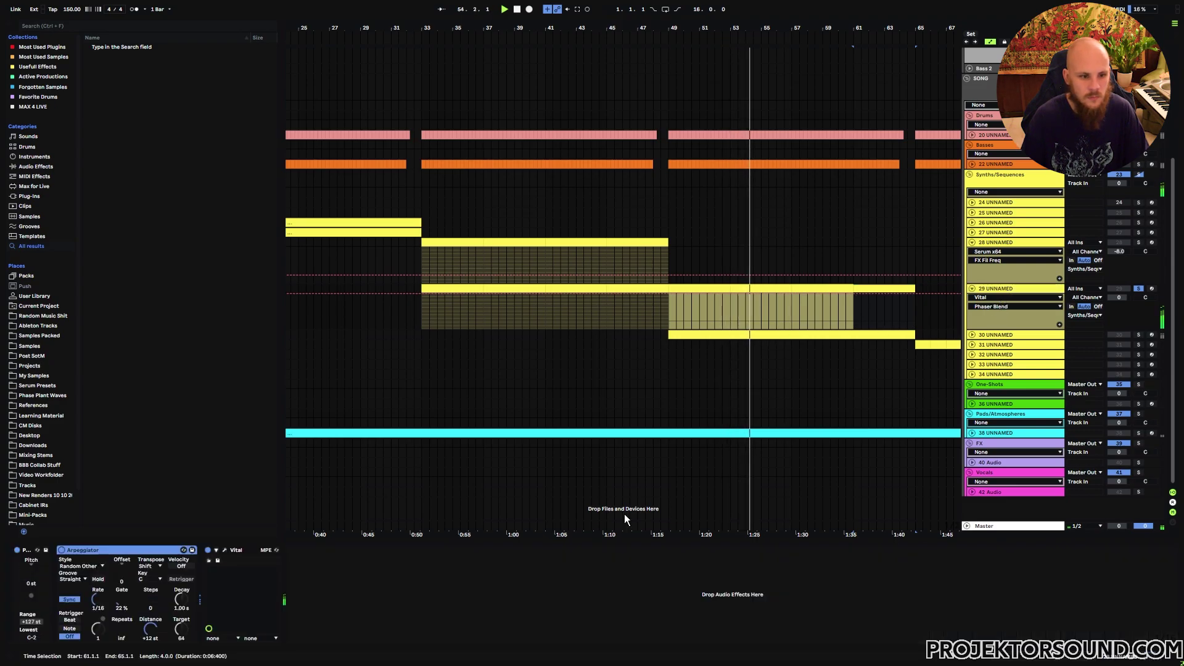
left_click(226, 550)
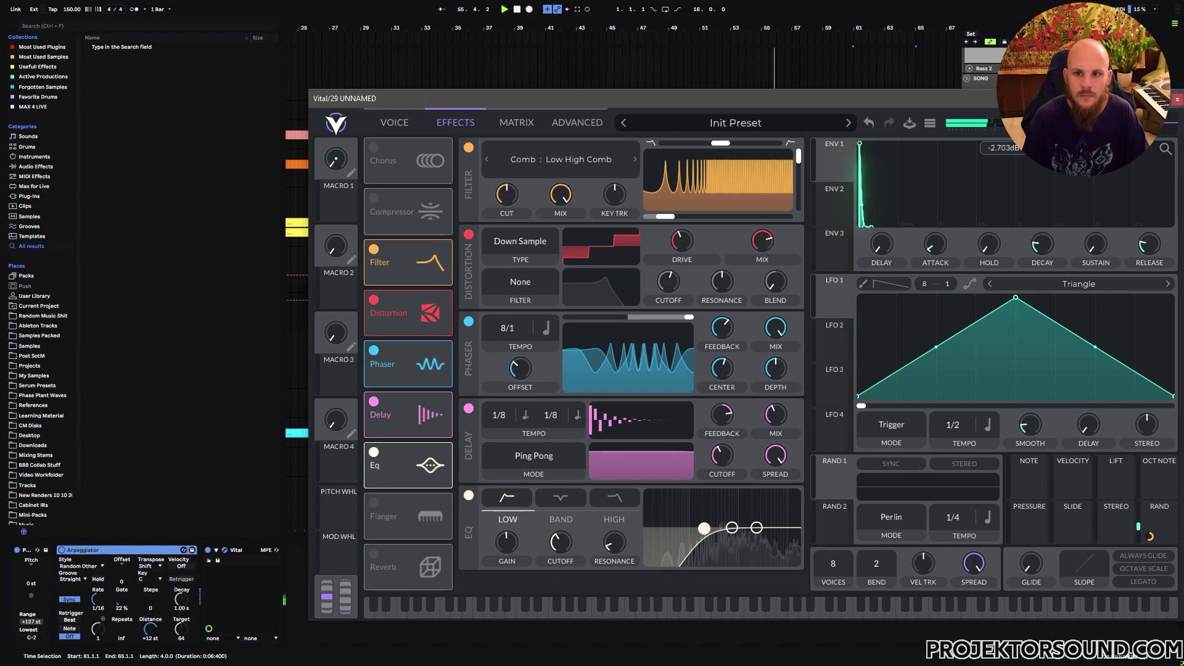
left_click(1177, 101)
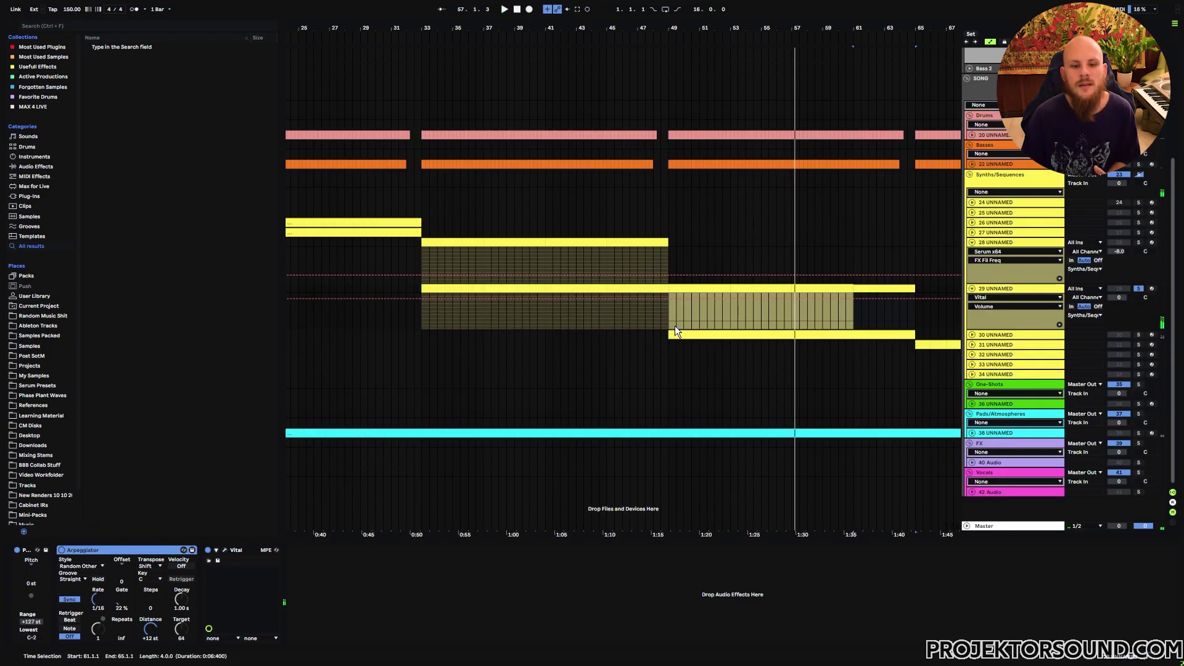